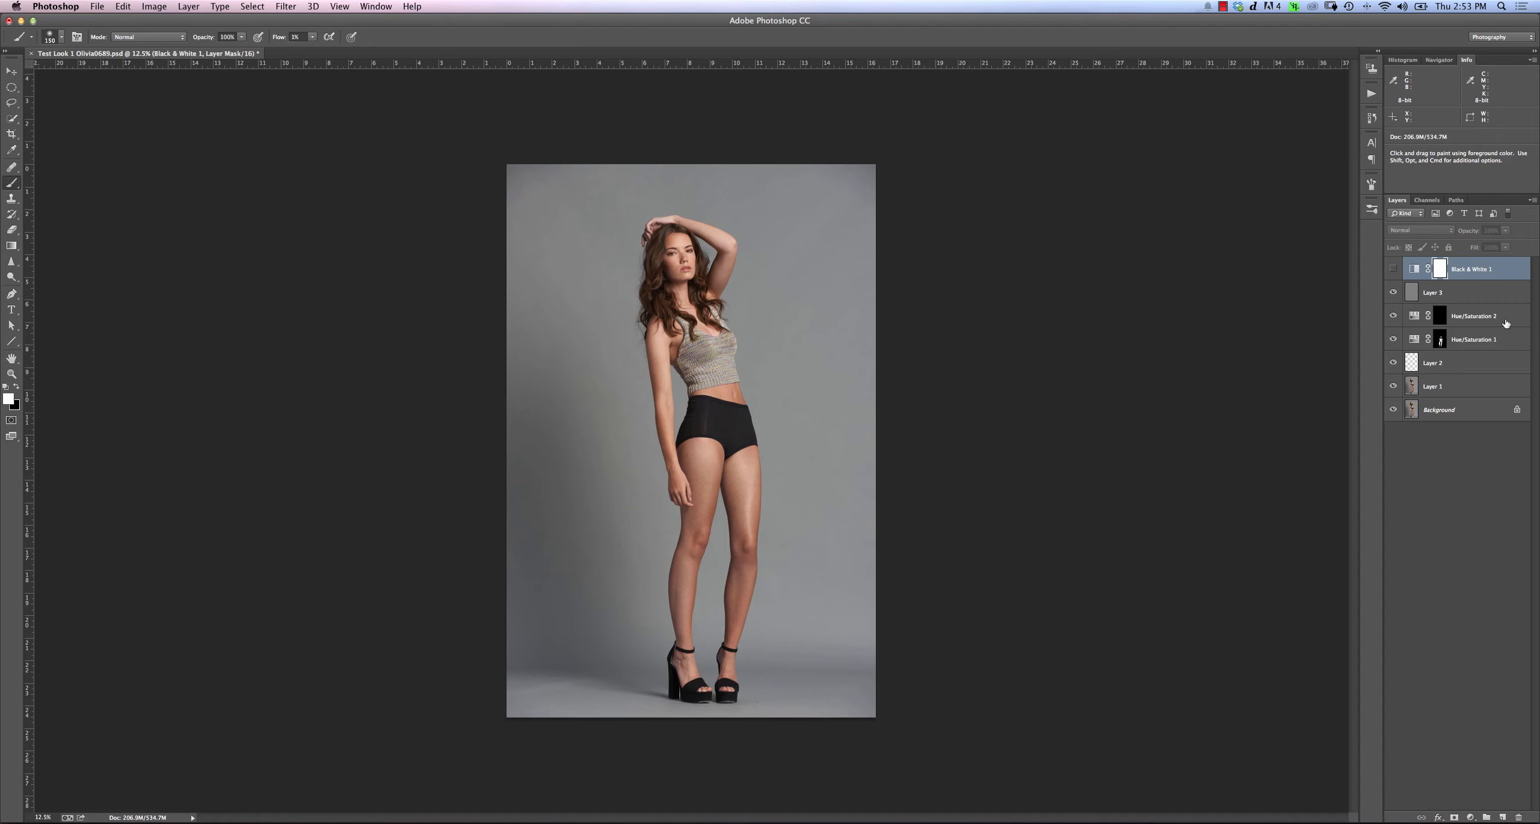
- Create a layer group directly above Layer 3 and name it Grading
left_click(1496, 295)
left_click(1486, 817)
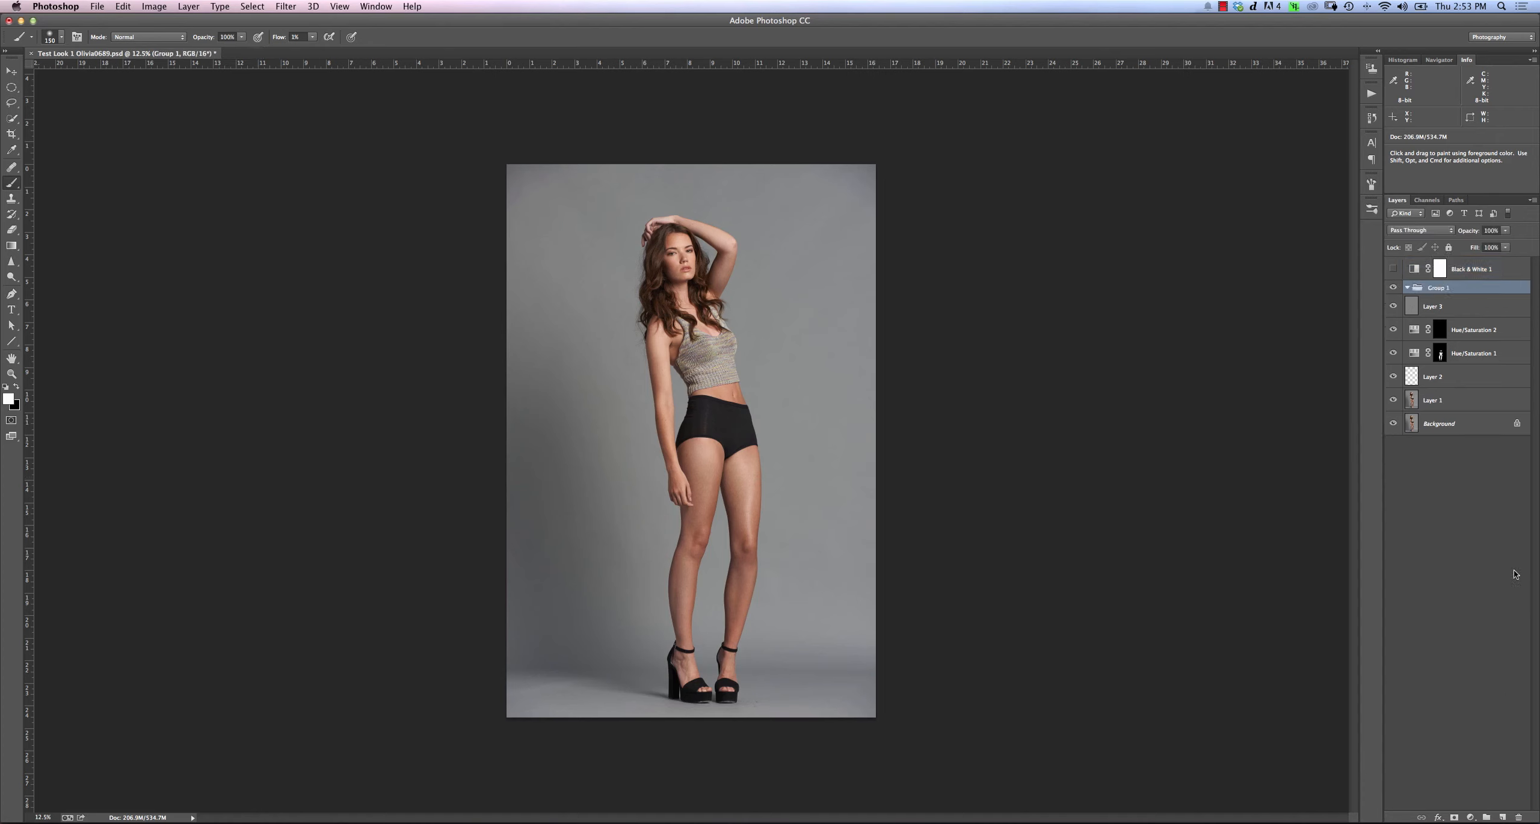
double_click(1450, 288)
type("Crading")
key("Return")
- Add a Black & White adjustment layer inside the Grading group and set its blend mode to Multiply
left_click(1470, 818)
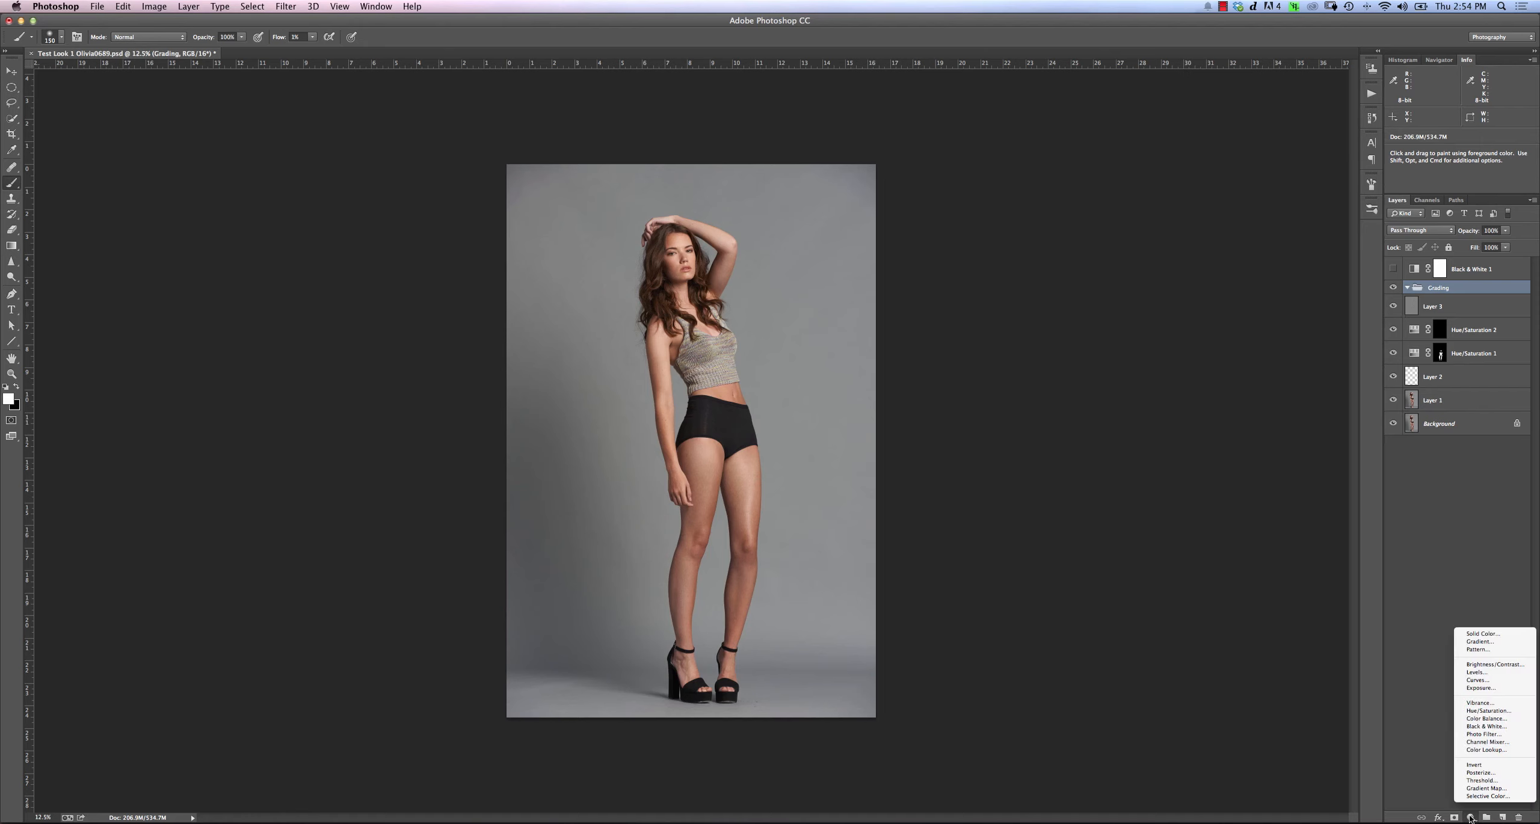
left_click(1508, 726)
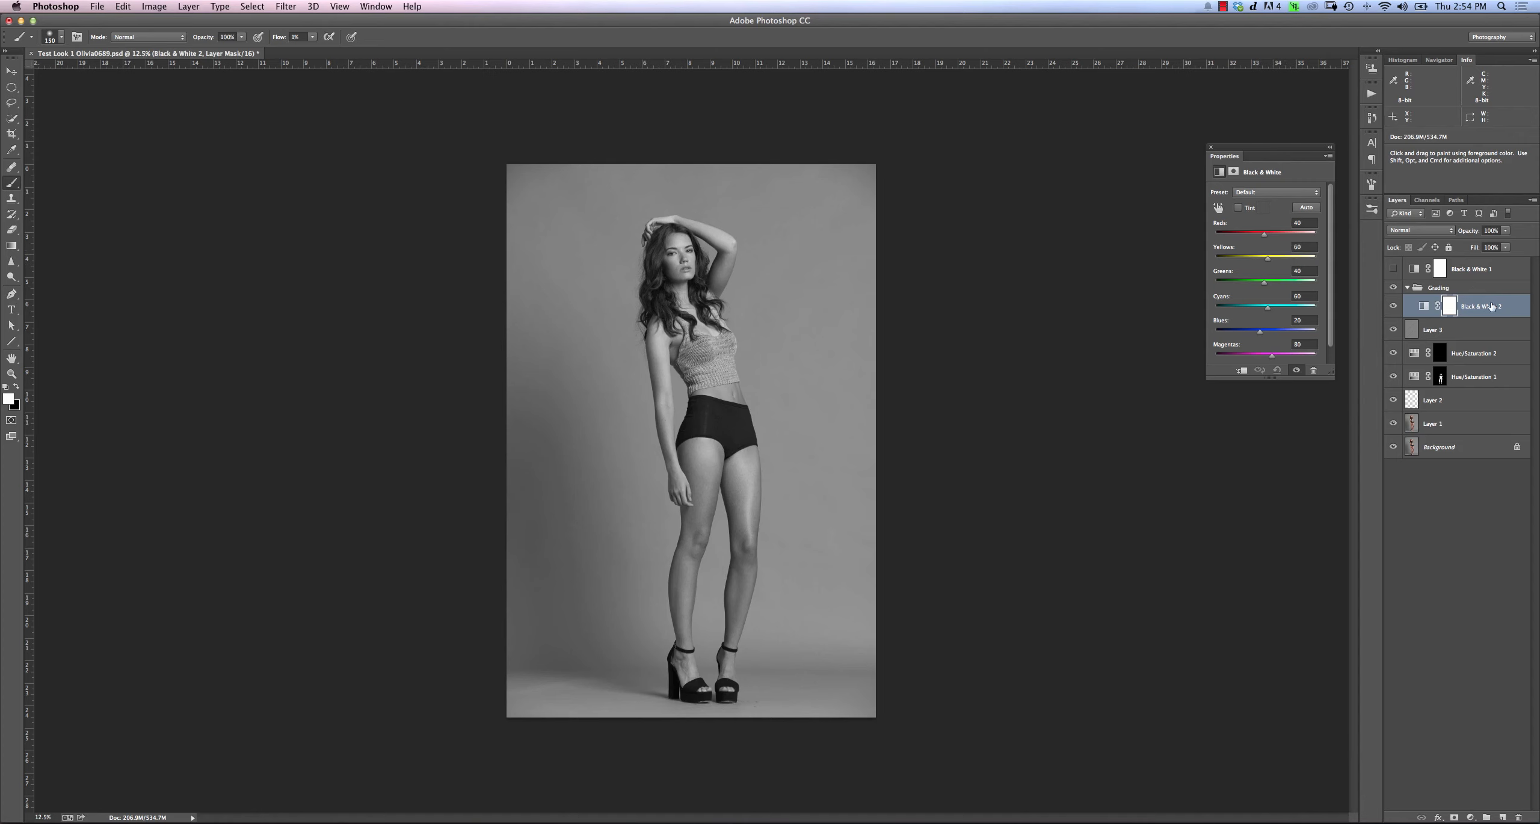
left_click(1420, 229)
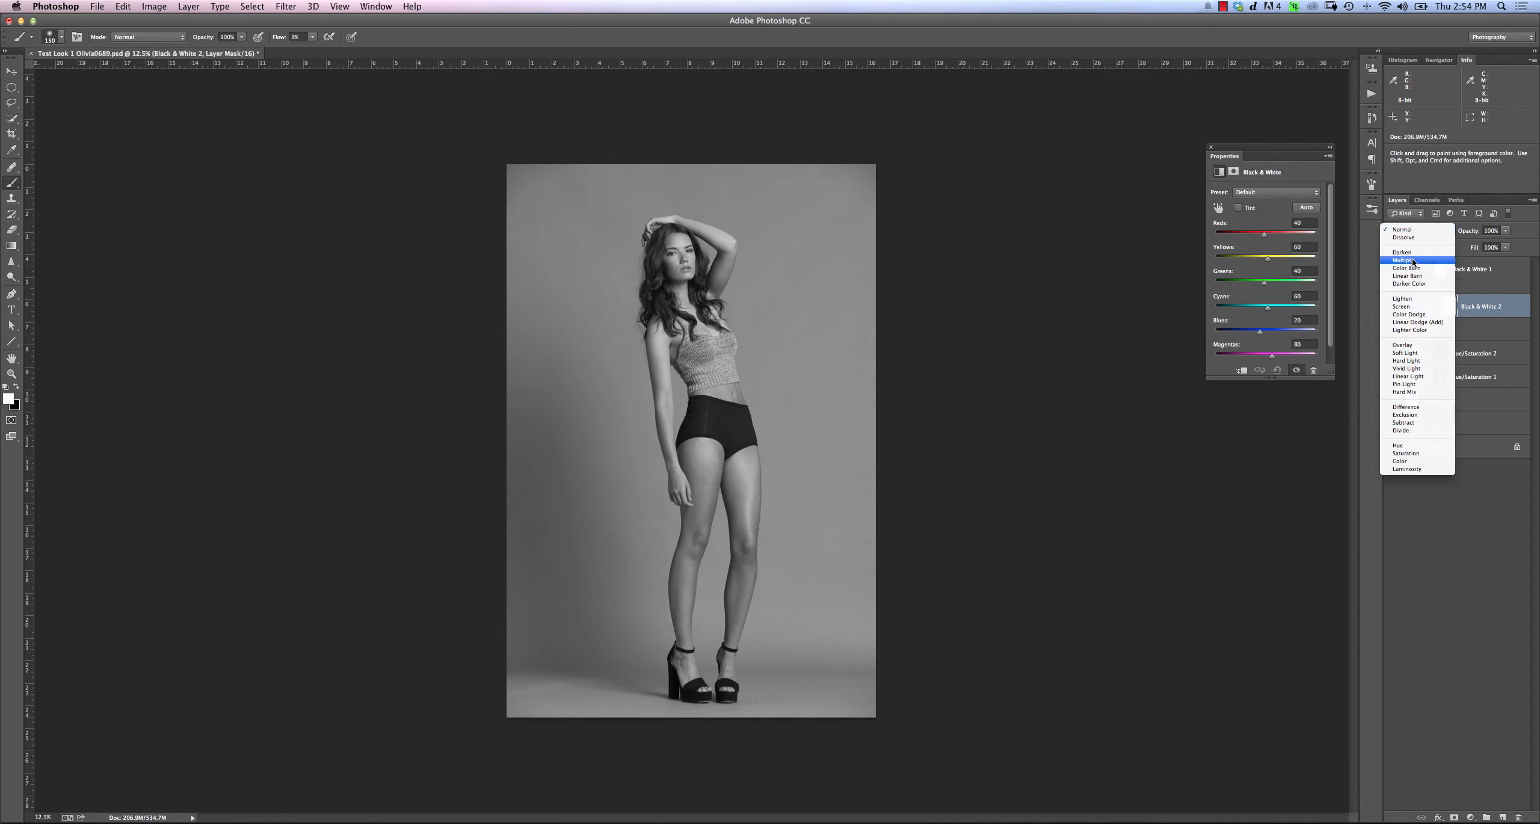
left_click(1412, 260)
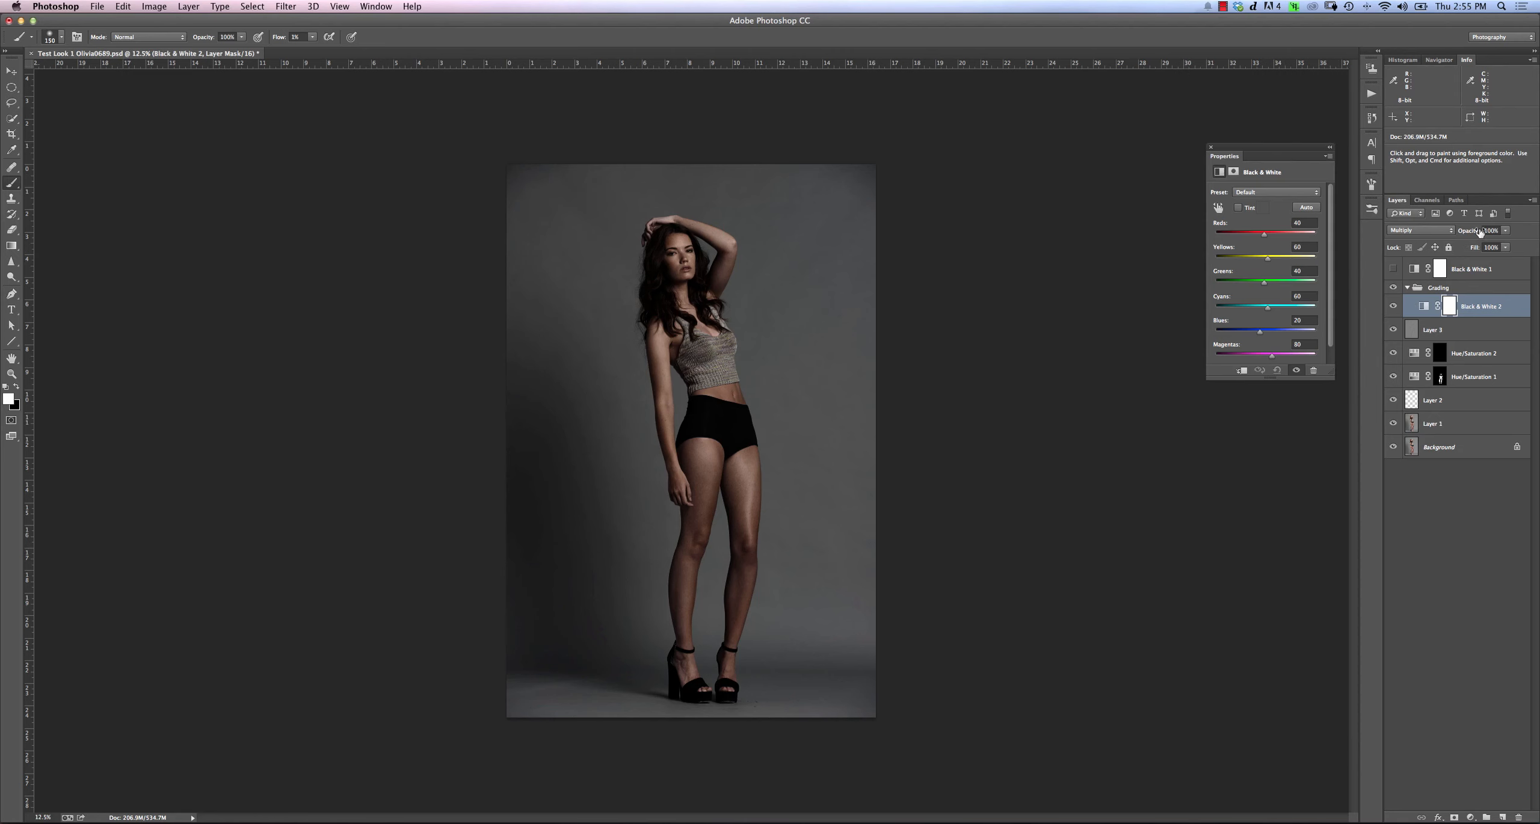
- Lower the opacity of the Black & White 2 layer strongly and compare the image with and without it
mouse_move(1480, 231)
left_mouse_down()
mouse_move(1424, 235)
mouse_move(1462, 233)
left_mouse_up()
left_click(1393, 307)
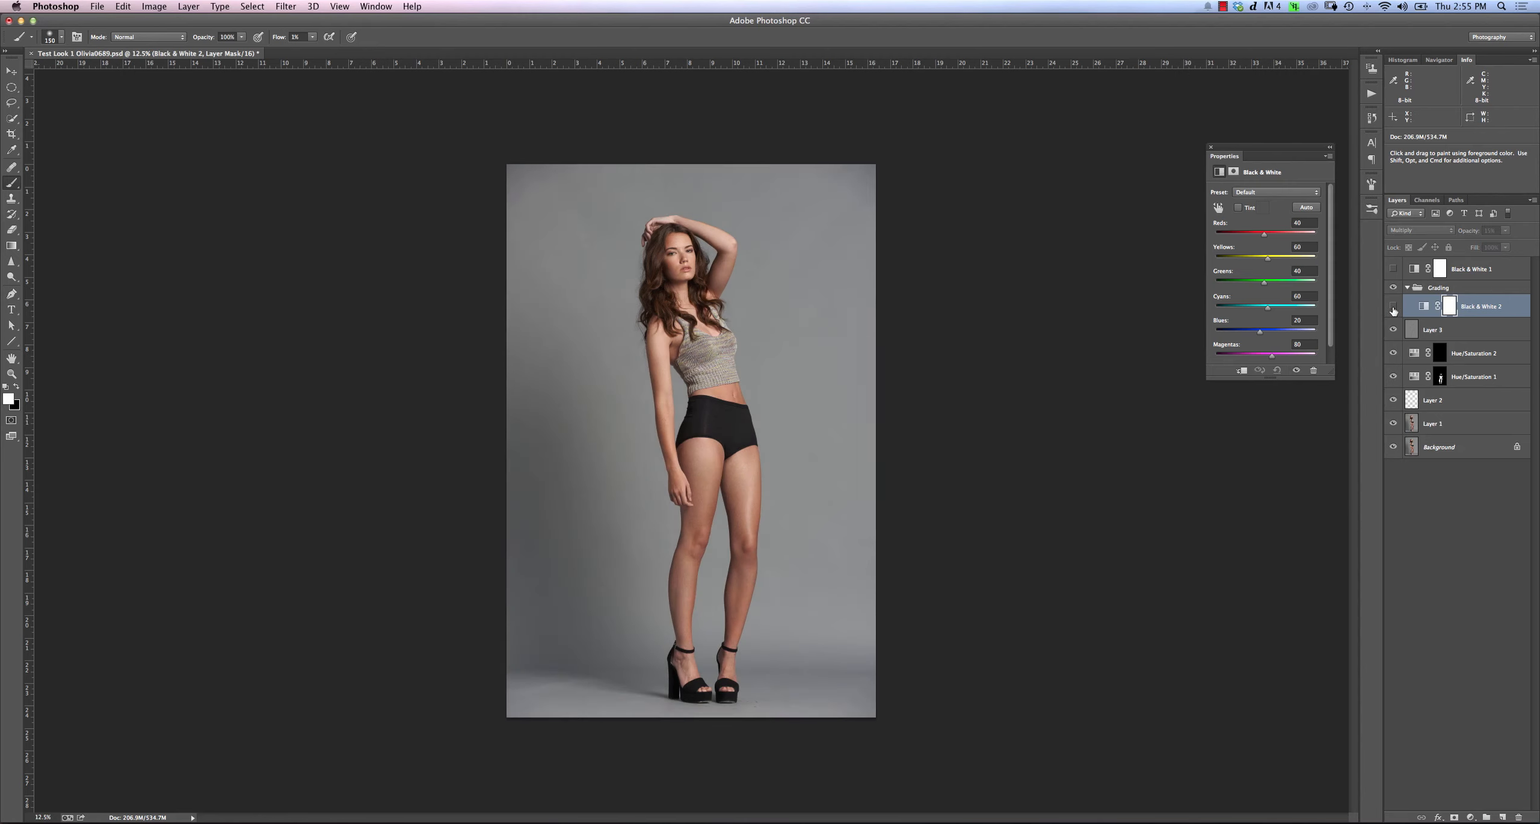
left_click(1393, 306)
left_click(1394, 314)
left_click(1395, 314)
left_click(1393, 308)
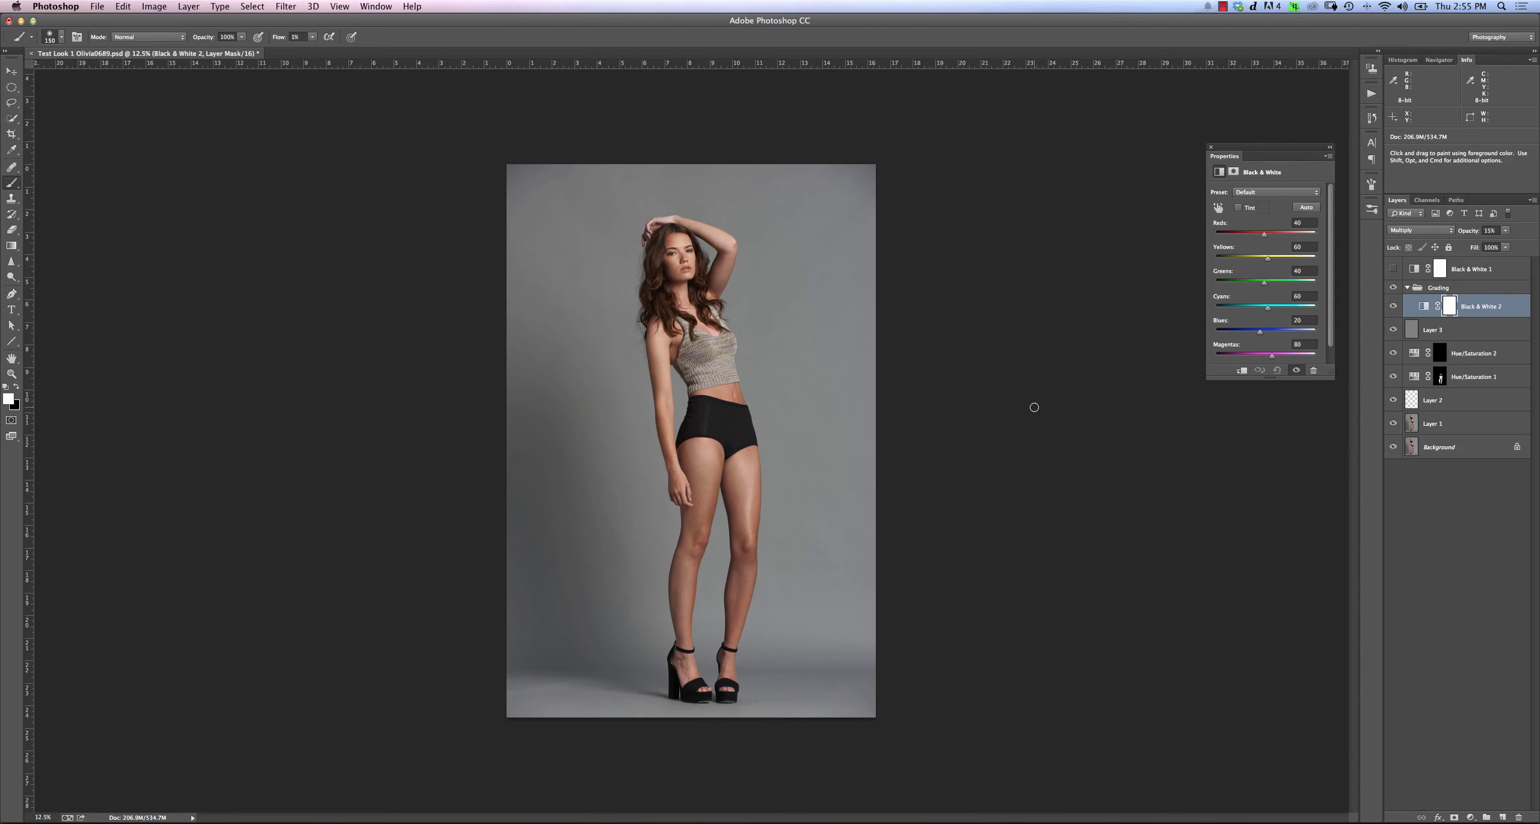
- Fade Black & White 2 out of the highlights by splitting the white Underlying Layer slider of its gray Blend If range
double_click(1514, 308)
left_click_drag(640, 152, 1161, 409)
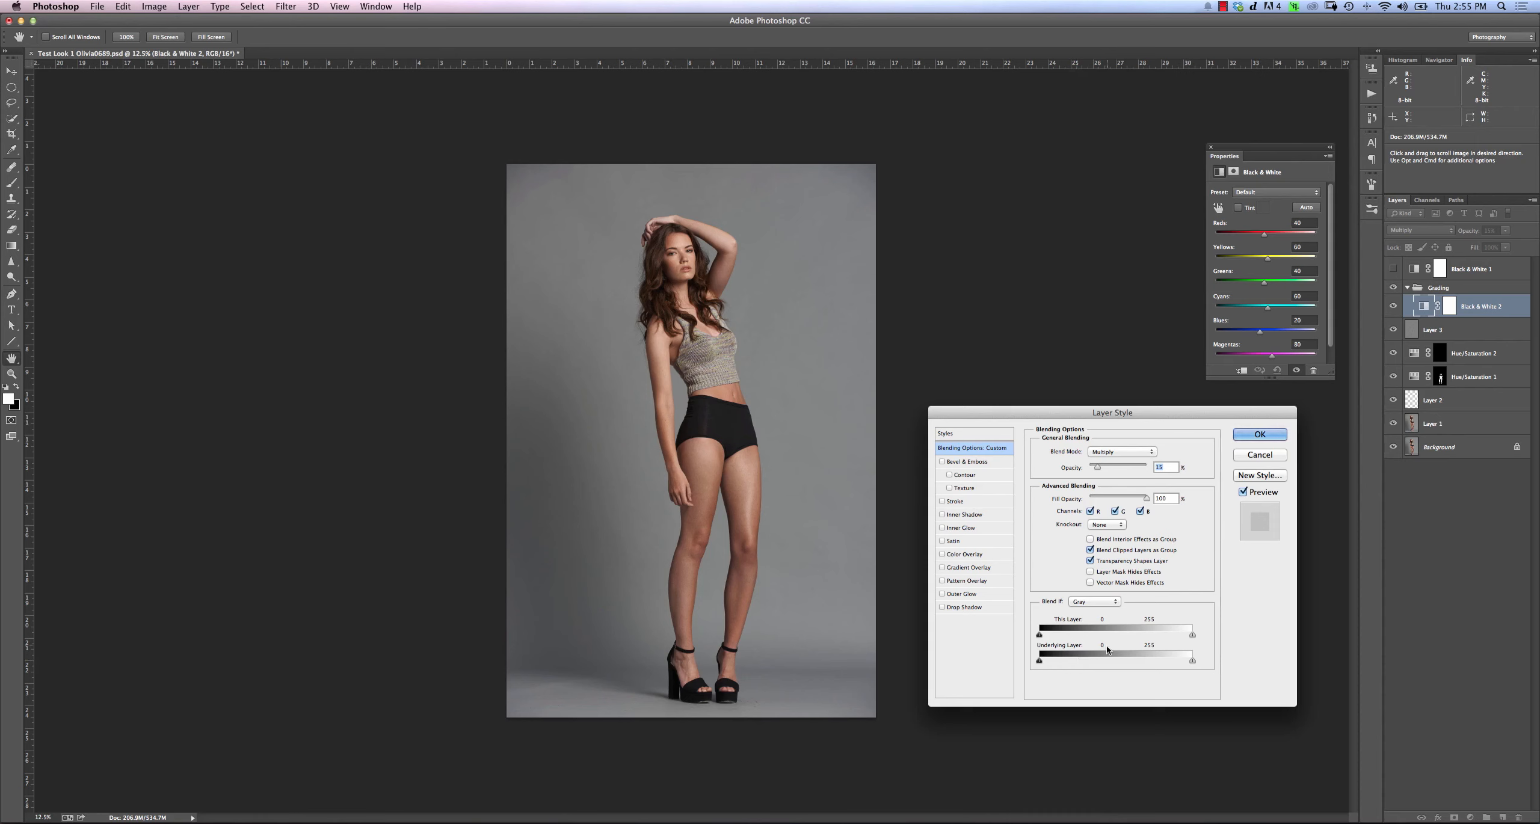
left_click_drag(1039, 661, 1114, 661)
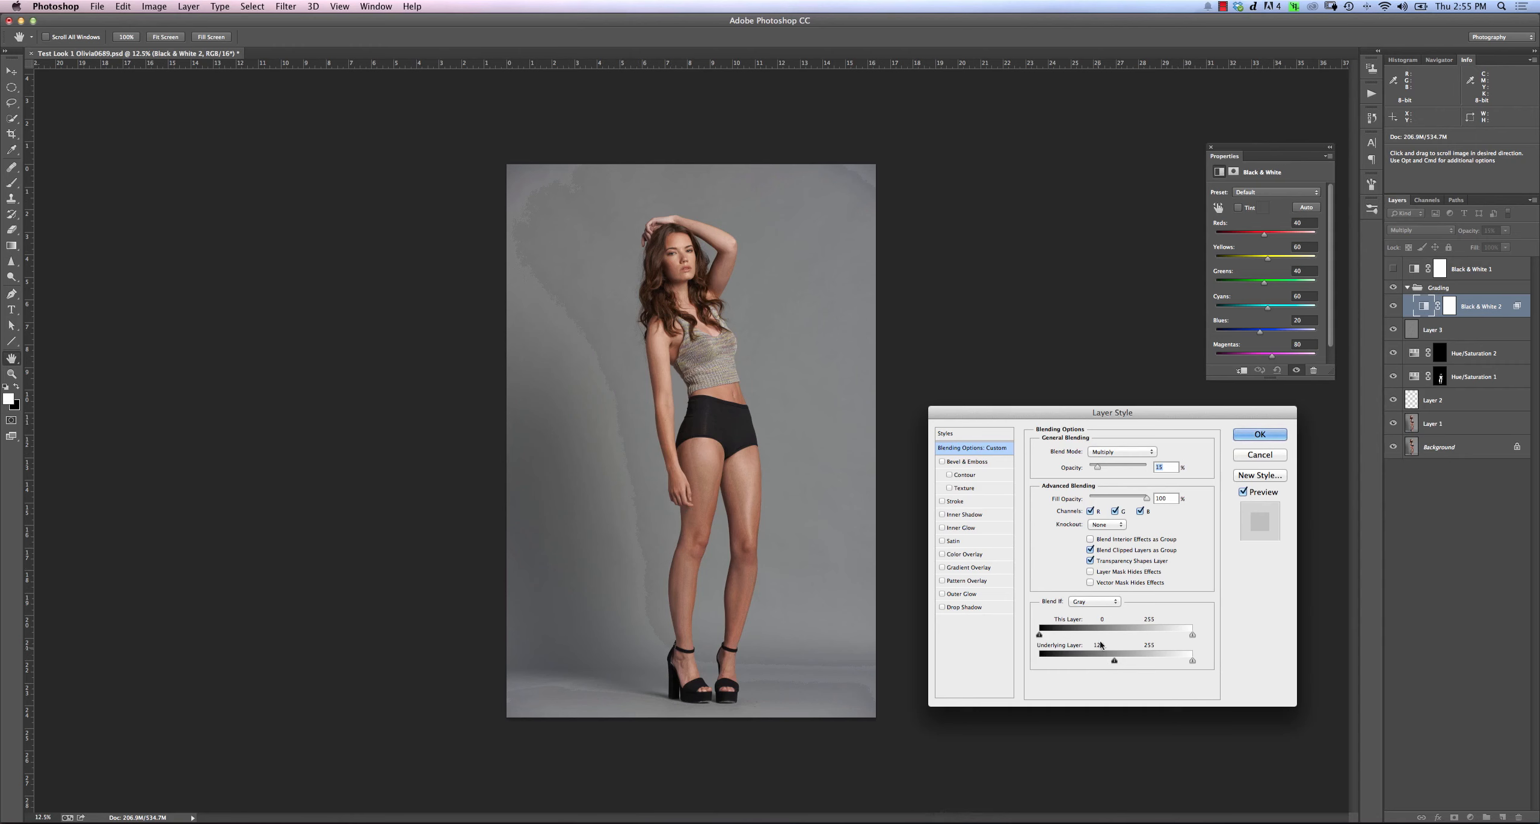
left_click_drag(1114, 659, 1021, 664)
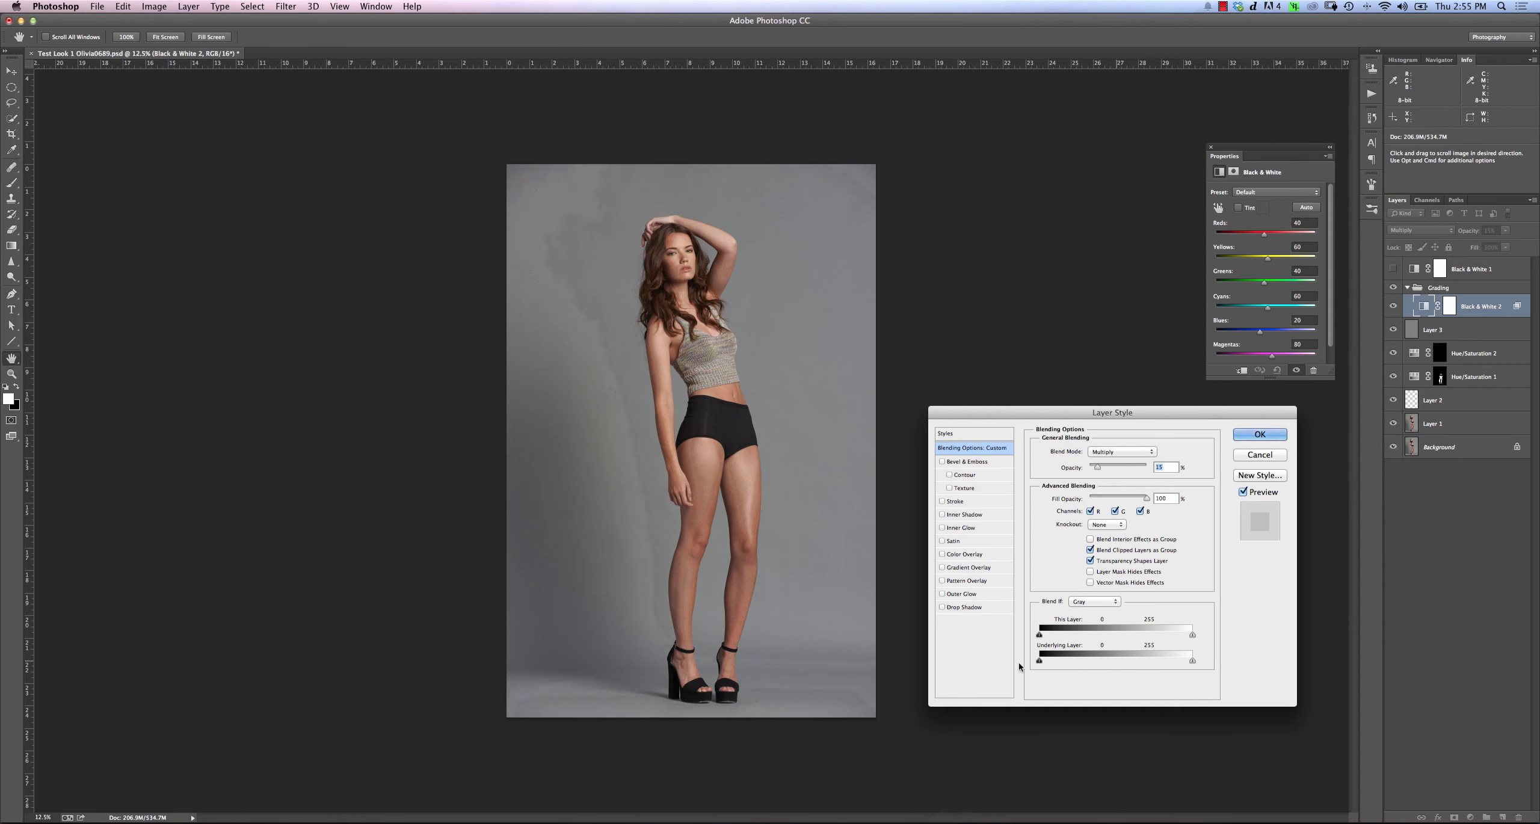
left_click_drag(1190, 661, 1117, 662)
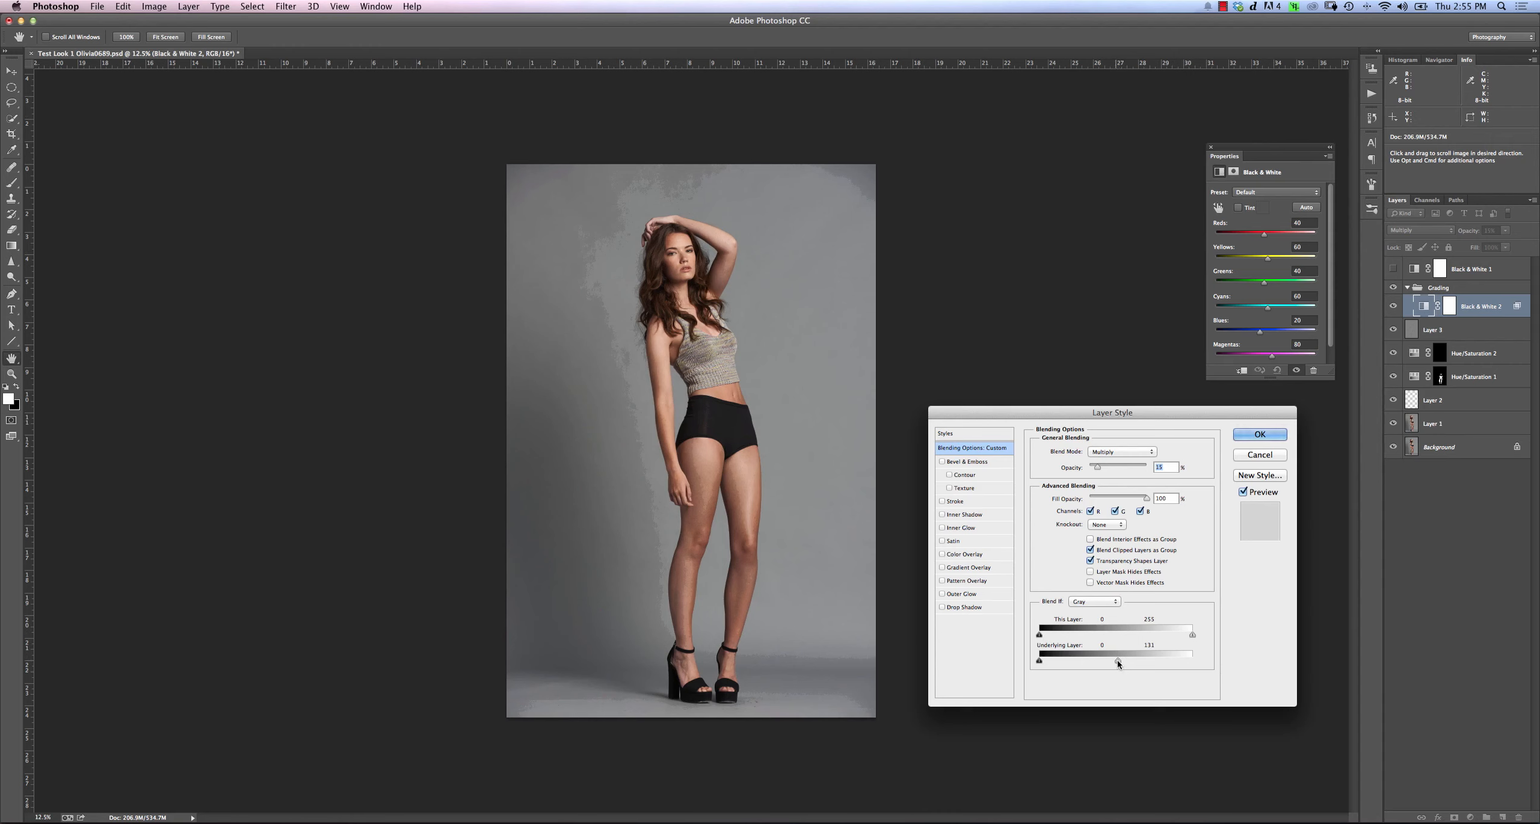
left_click_drag(1118, 662, 1163, 664)
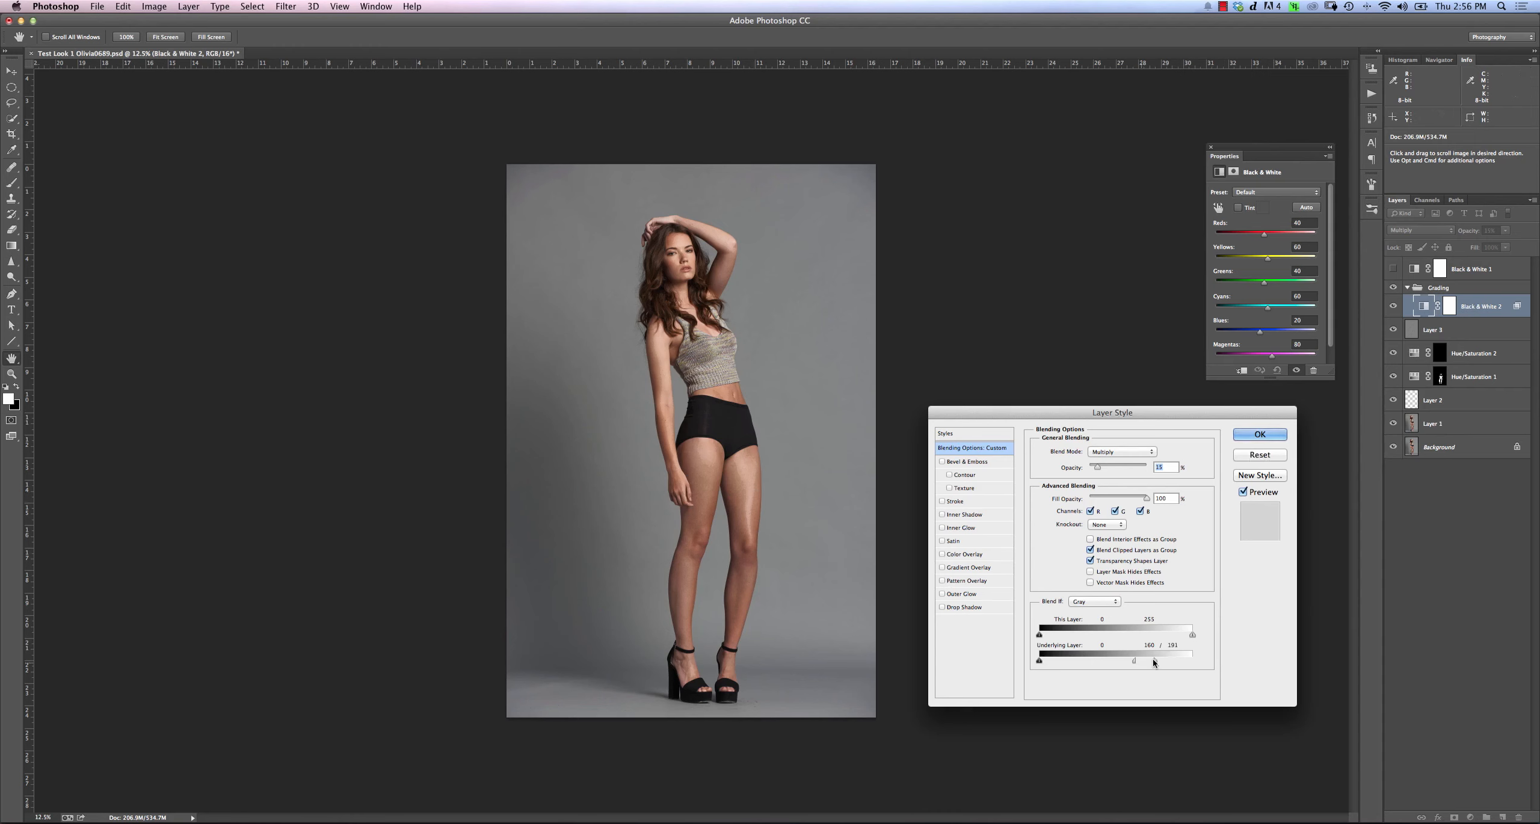
mouse_move(1135, 660)
left_mouse_down()
mouse_move(1159, 660)
mouse_move(1104, 661)
left_mouse_up()
left_click(1260, 434)
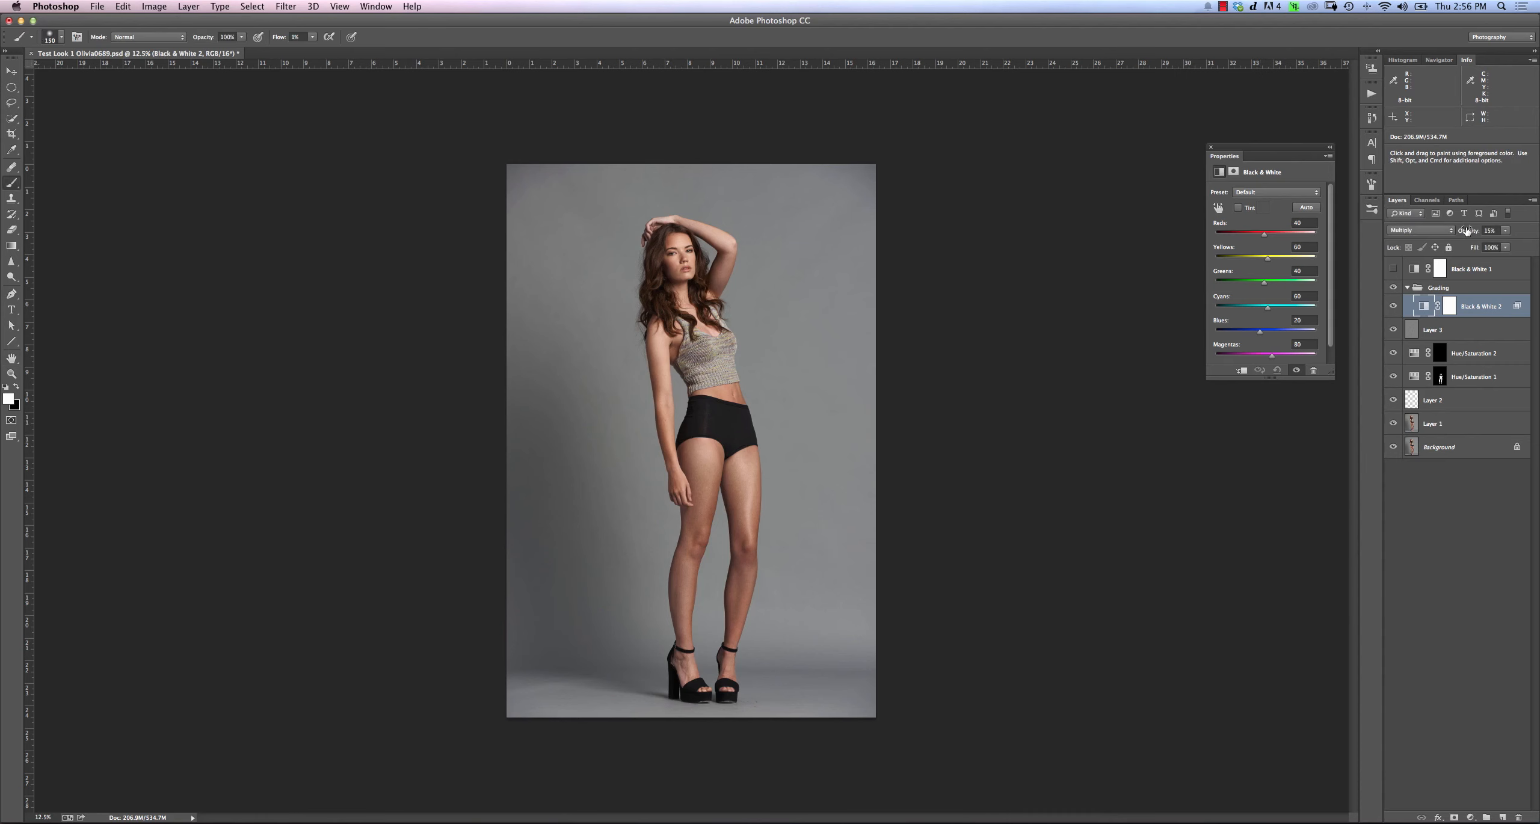
- Fine-tune the opacity of Black & White 2 and compare the image with and without the layer
left_click_drag(1468, 234, 1470, 234)
left_click(1394, 306)
left_click(1393, 306)
- Add a Selective Color adjustment layer above Black & White 2 and slightly reduce Yellow in the Blacks
left_click(1470, 818)
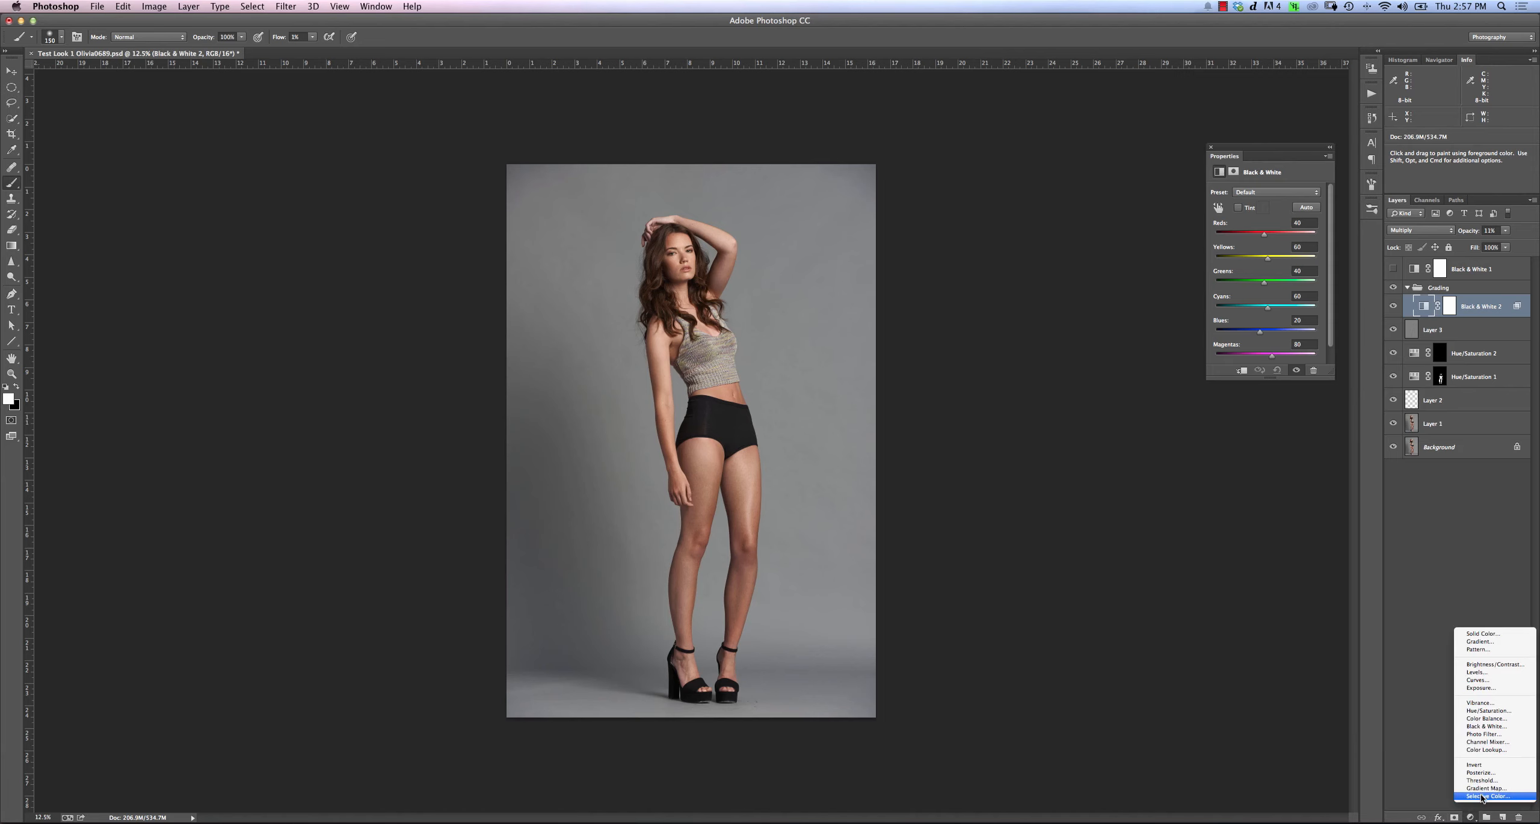
left_click(1483, 797)
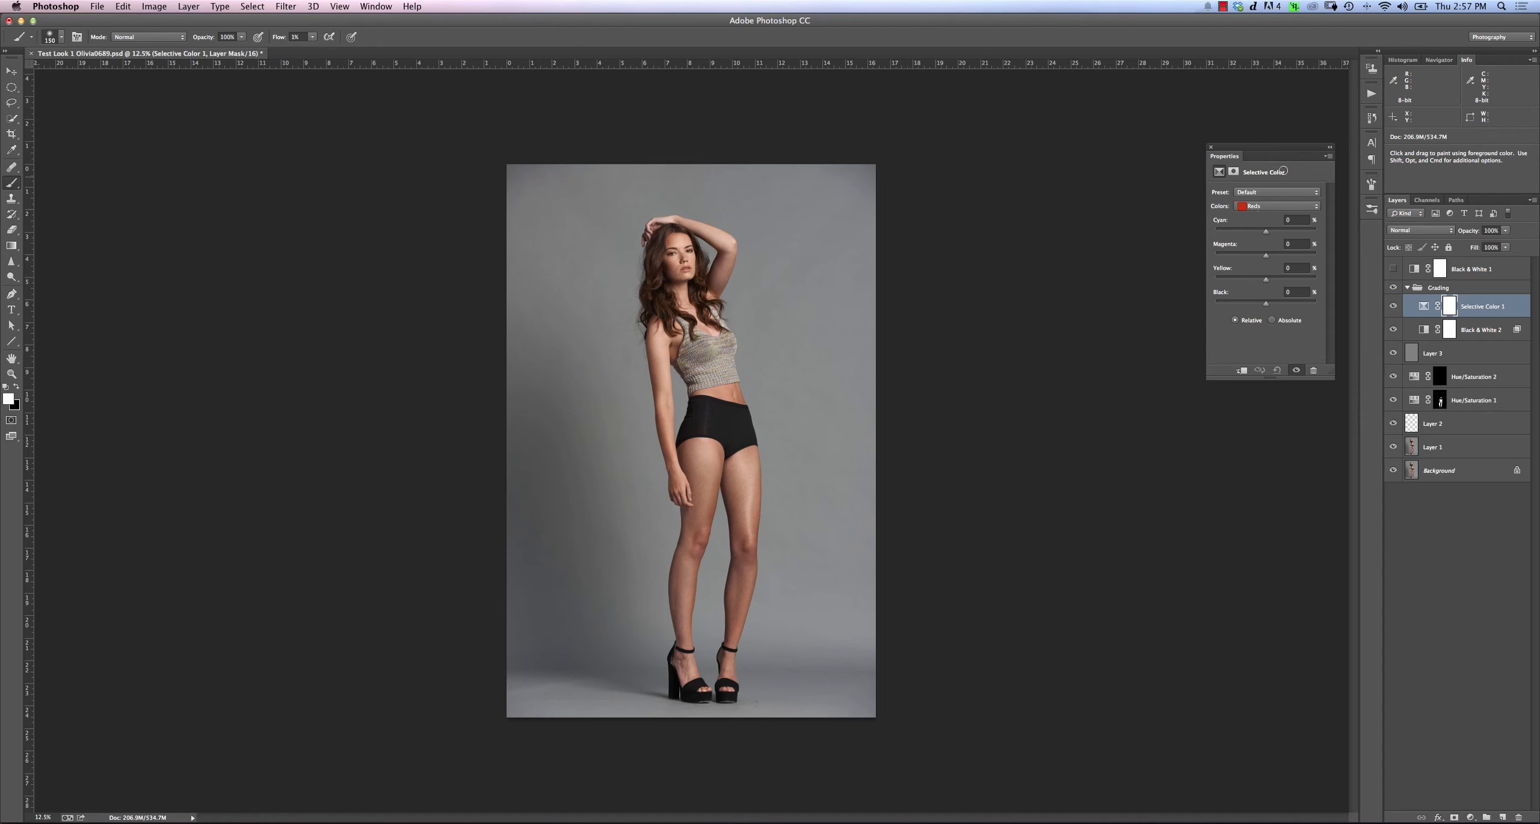
left_click(1266, 207)
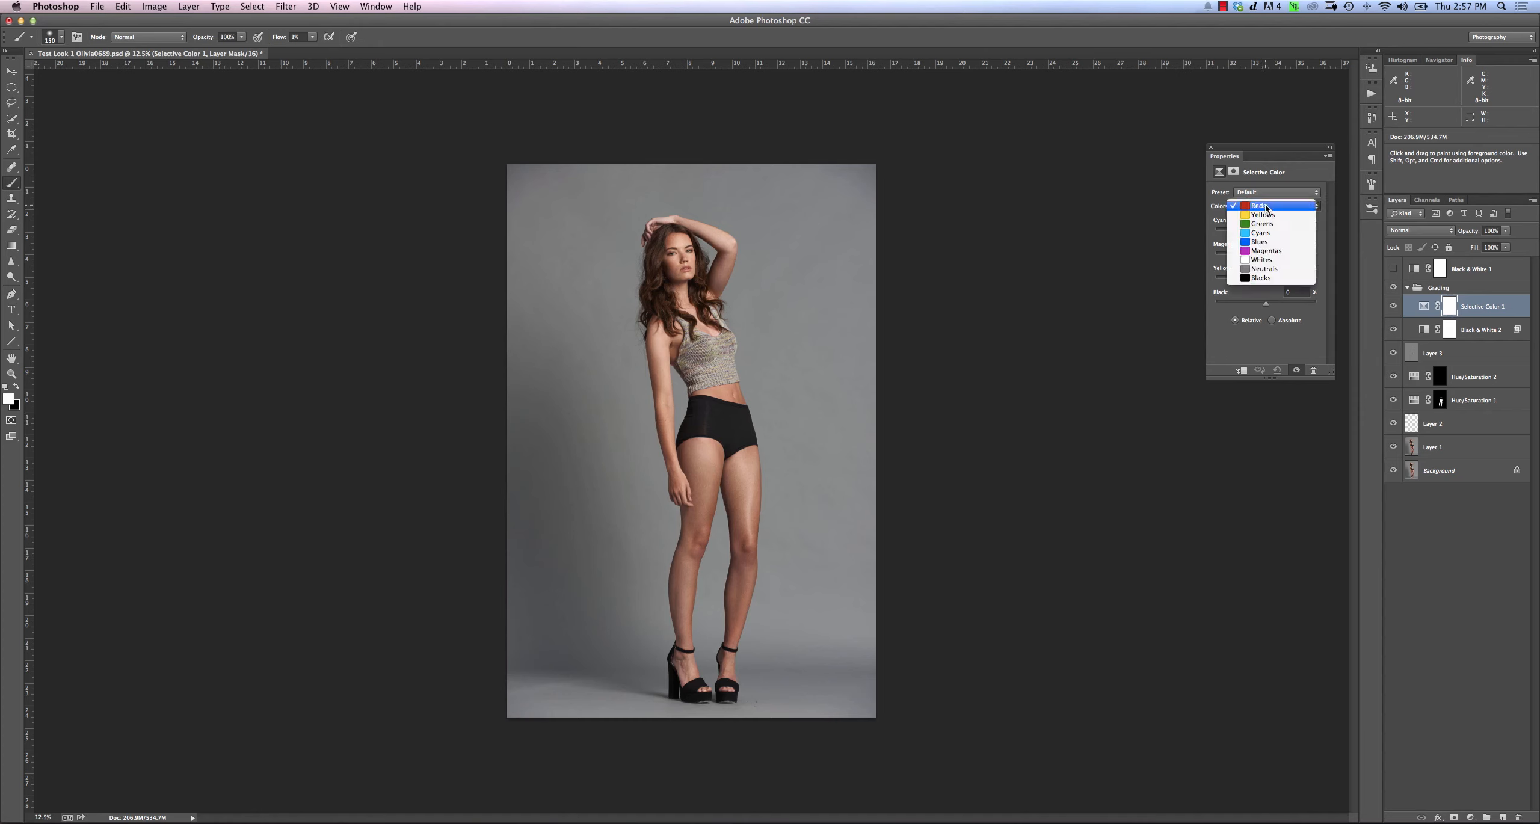
left_click(1254, 279)
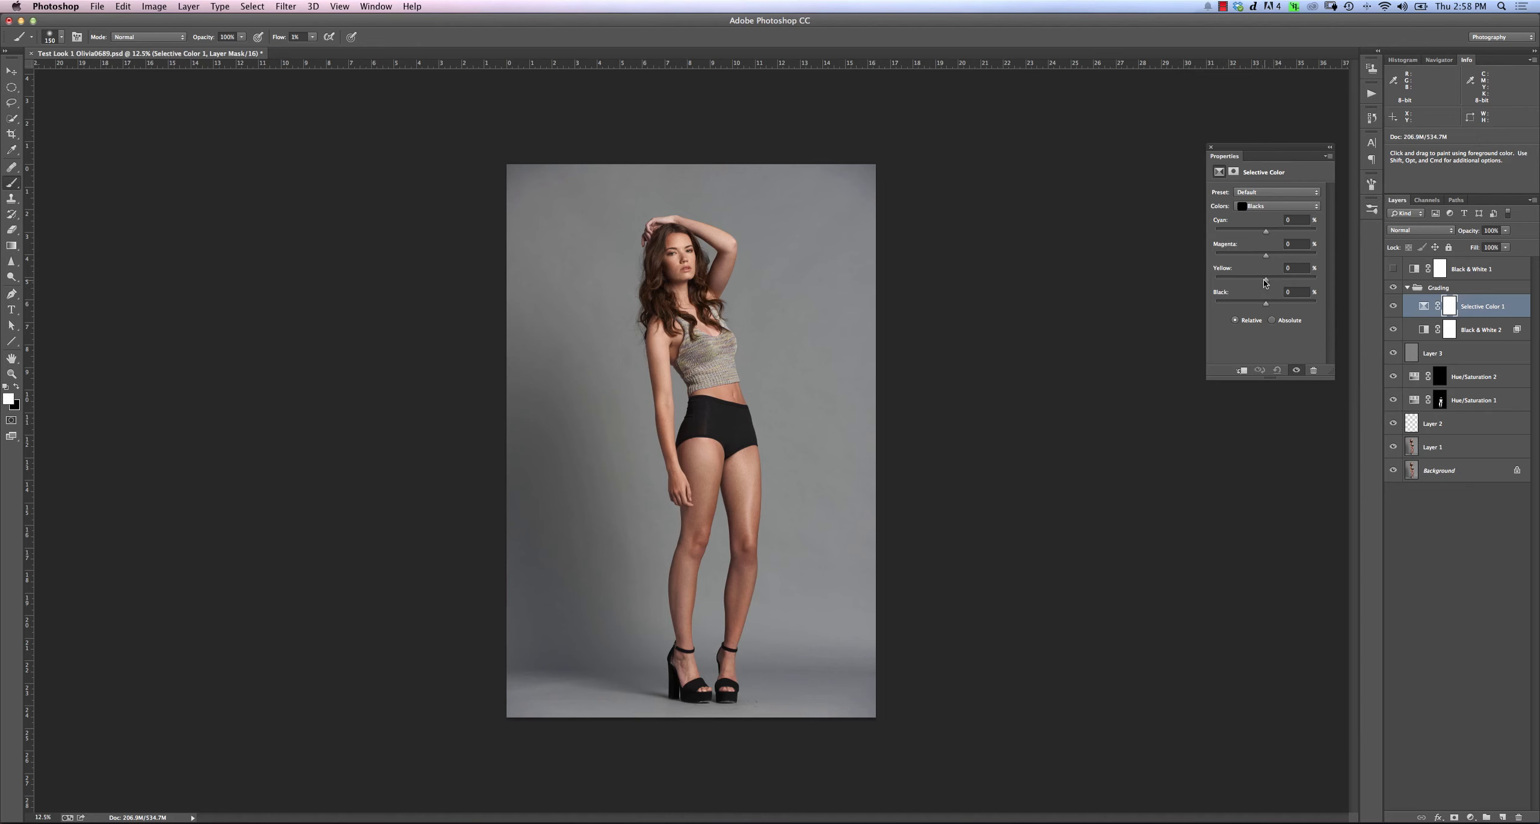
mouse_move(1266, 282)
left_mouse_down()
mouse_move(1245, 286)
mouse_move(1259, 287)
left_mouse_up()
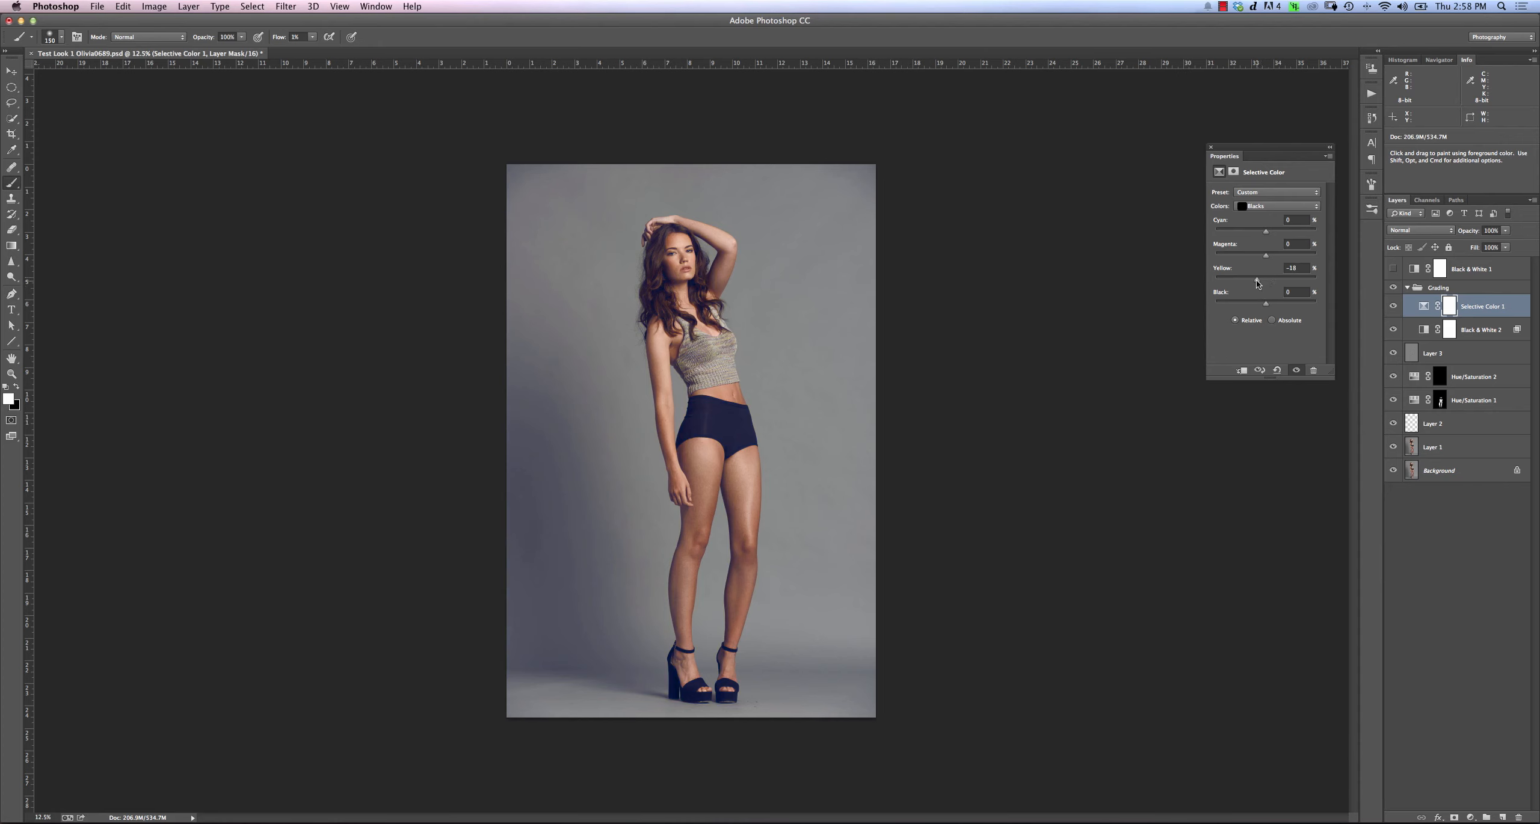
left_click_drag(1256, 280, 1263, 285)
left_click_drag(1263, 284, 1264, 285)
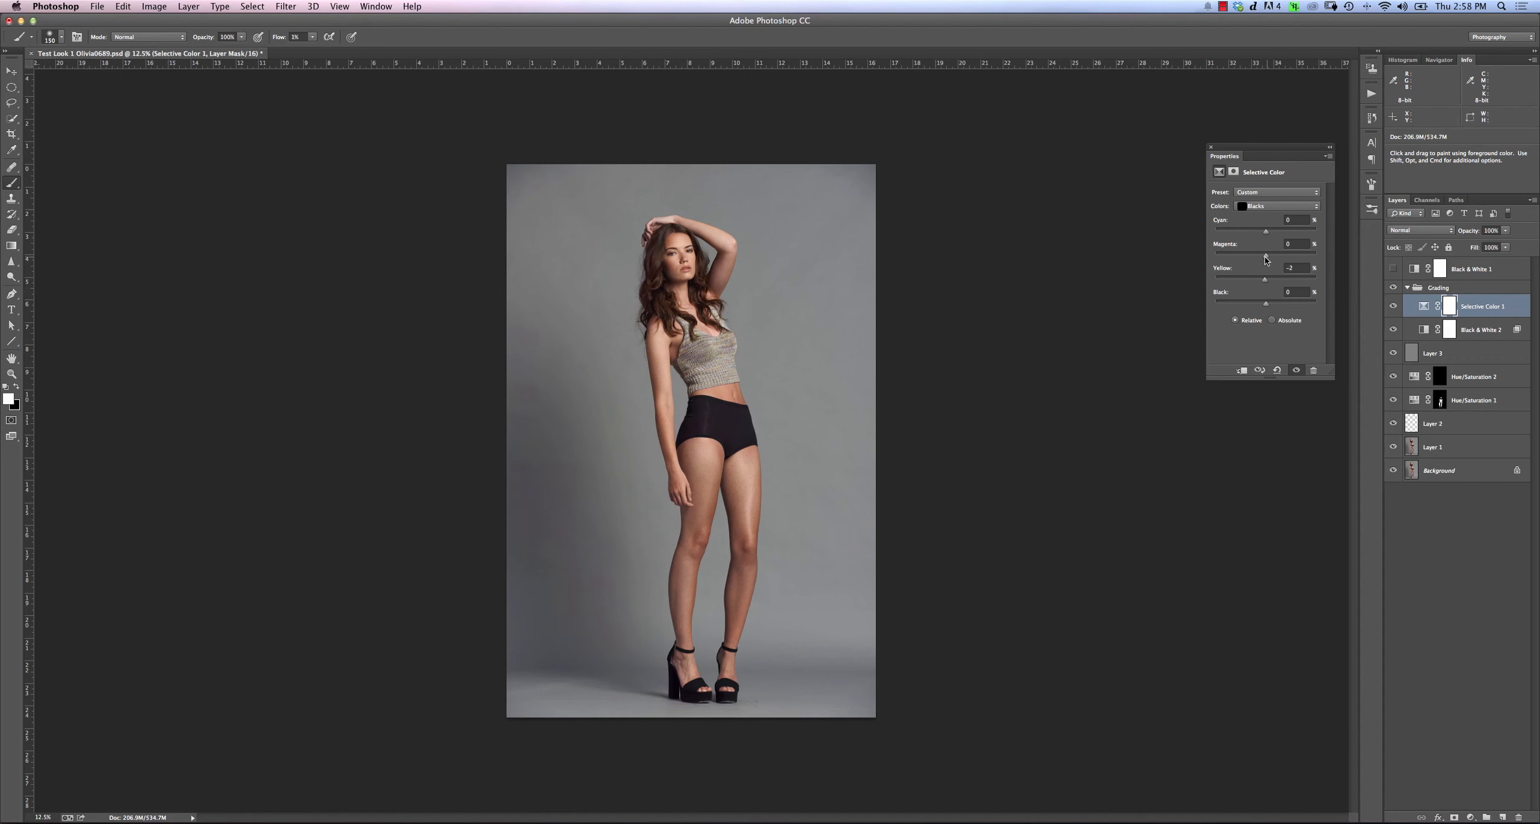
- Set Magenta and Cyan to +1 for the Blacks and compare the image with and without the adjustment
left_click_drag(1265, 257, 1265, 259)
left_click_drag(1265, 257, 1265, 260)
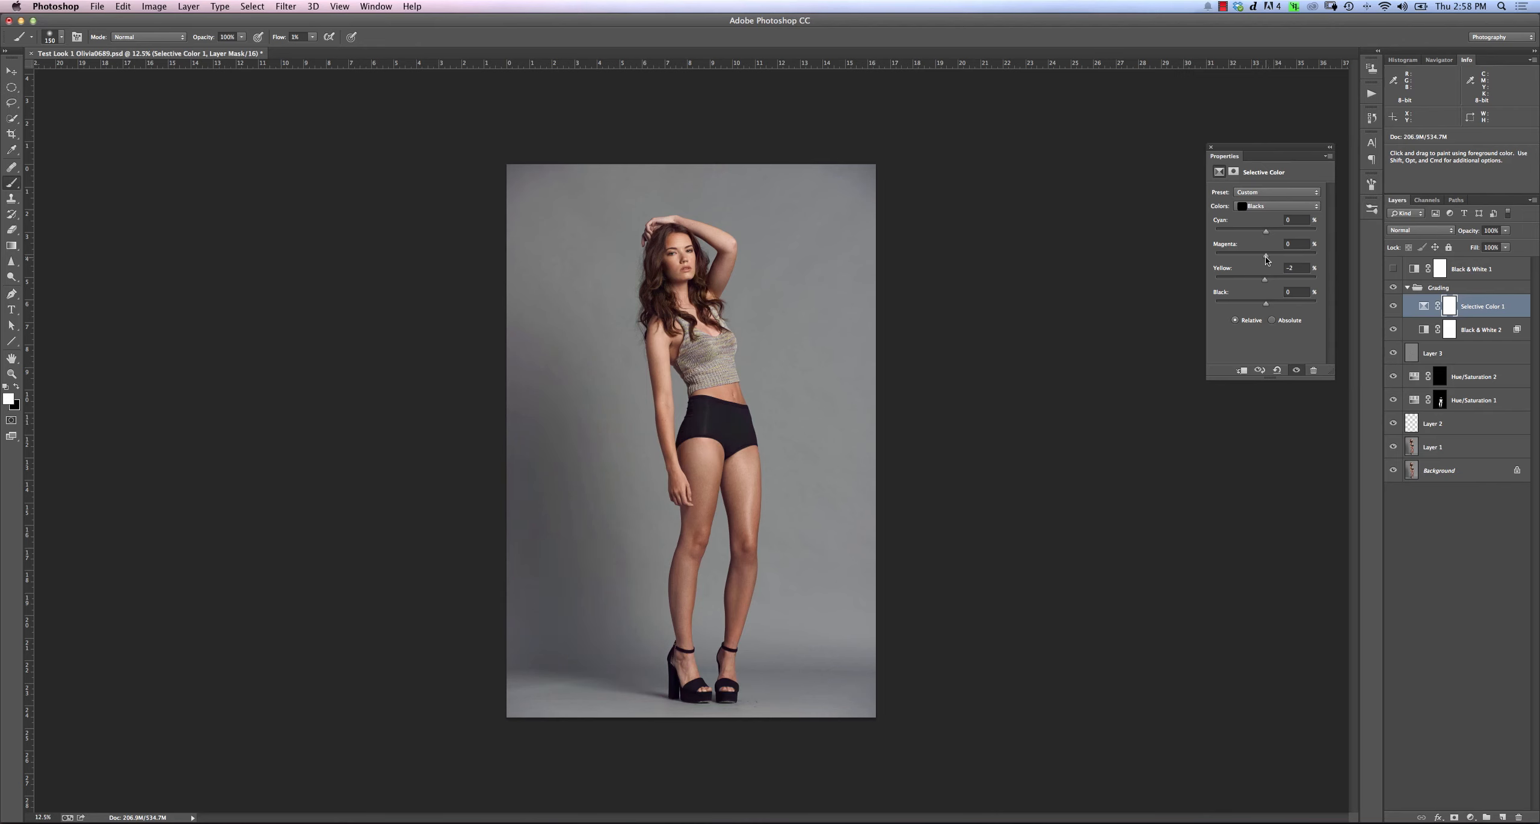
left_click(1392, 308)
left_click(1392, 308)
left_click(1392, 308)
left_click(1392, 309)
left_click_drag(1266, 231, 1267, 232)
left_click(1393, 308)
left_click(1393, 308)
left_click(1211, 147)
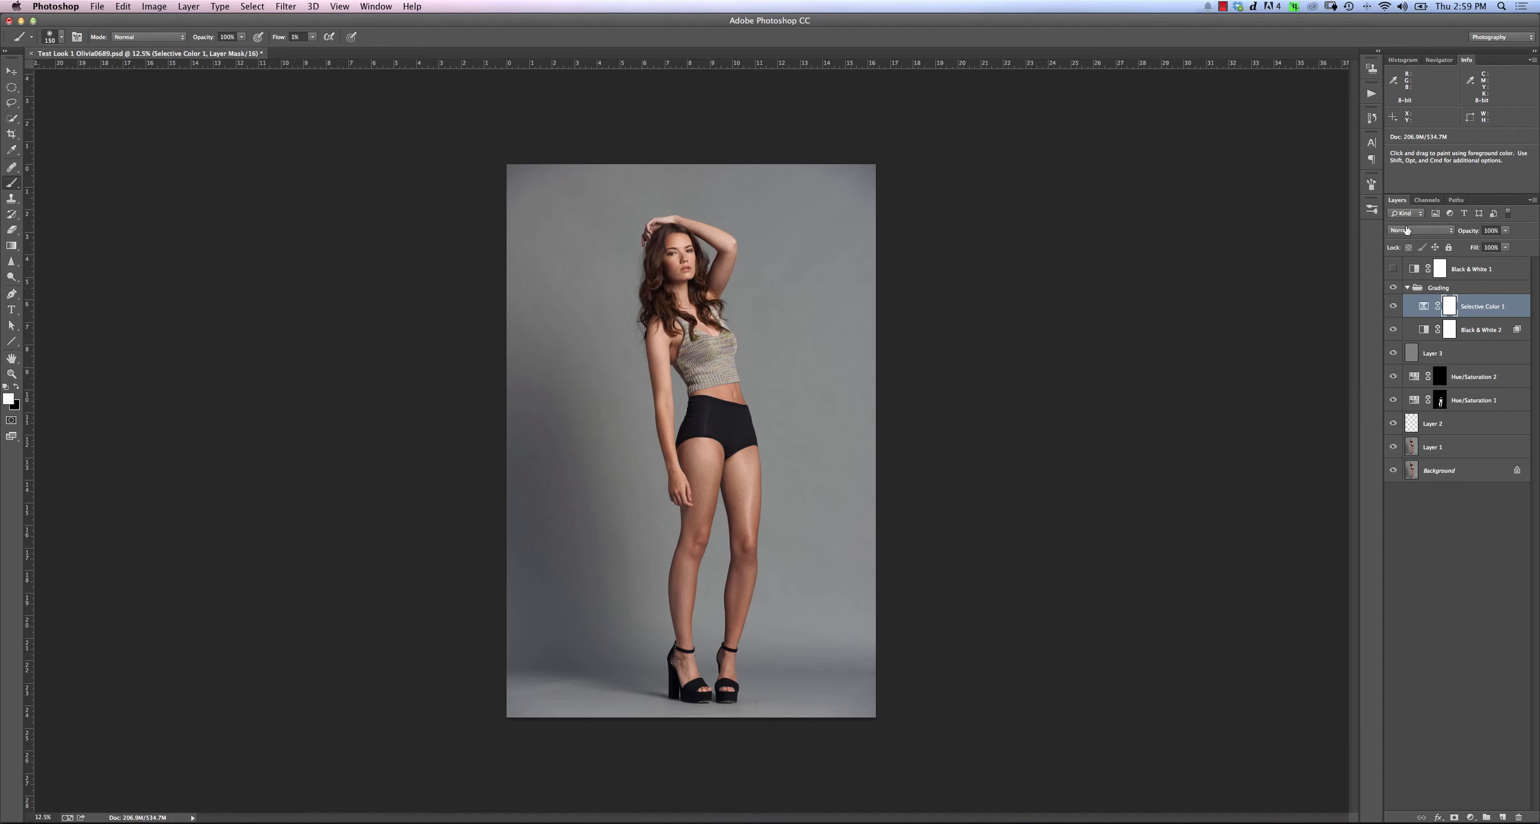
- Rename the Selective Color 1 layer as Blacks
double_click(1495, 308)
type("Blacks")
key("Return")
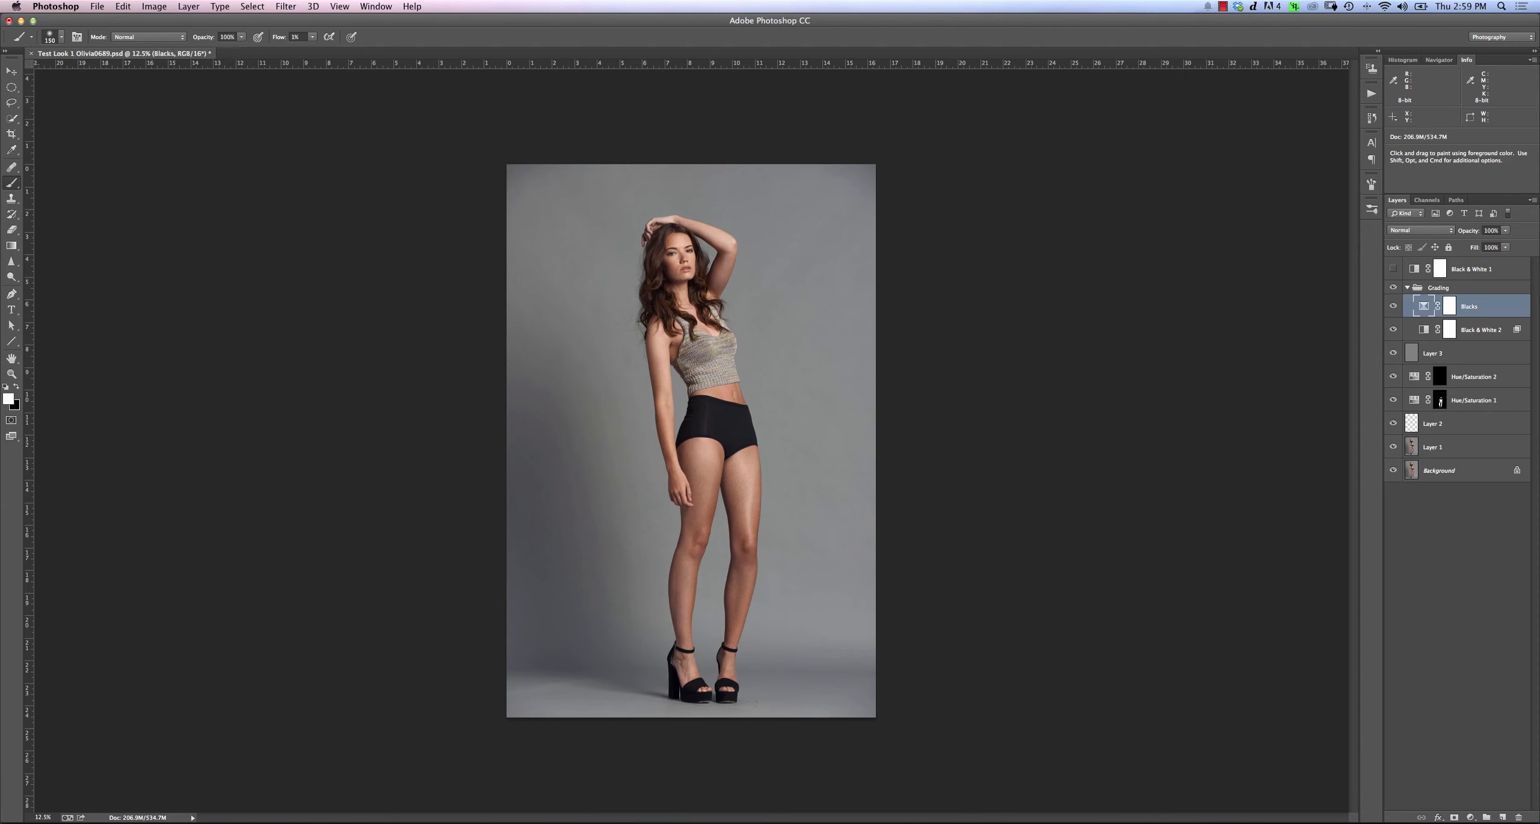
- Add another Selective Color adjustment layer and adjust Cyan, Magenta and Yellow for the Whites
left_click(1470, 818)
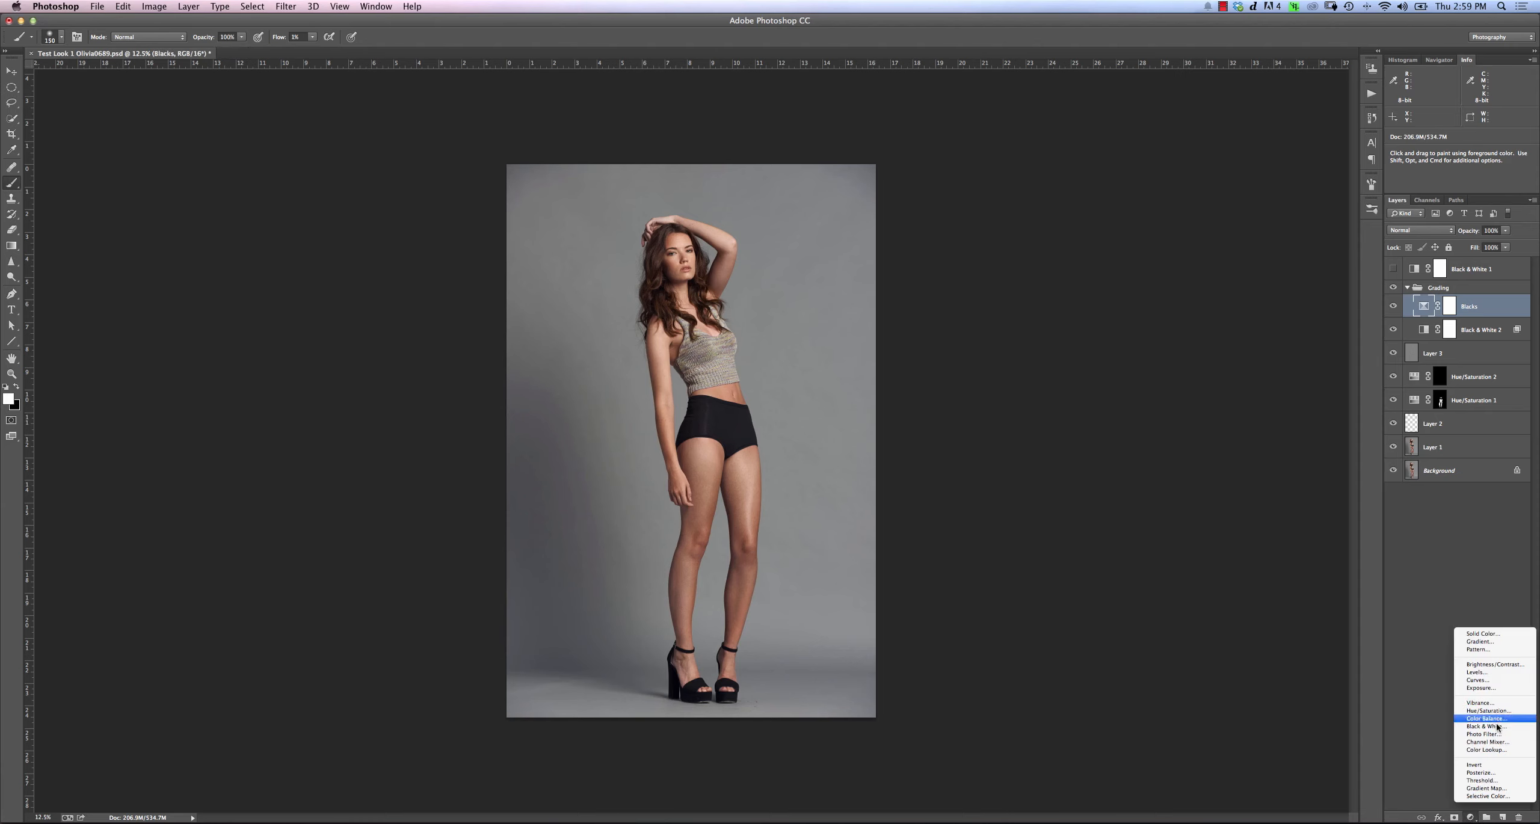
left_click(1483, 796)
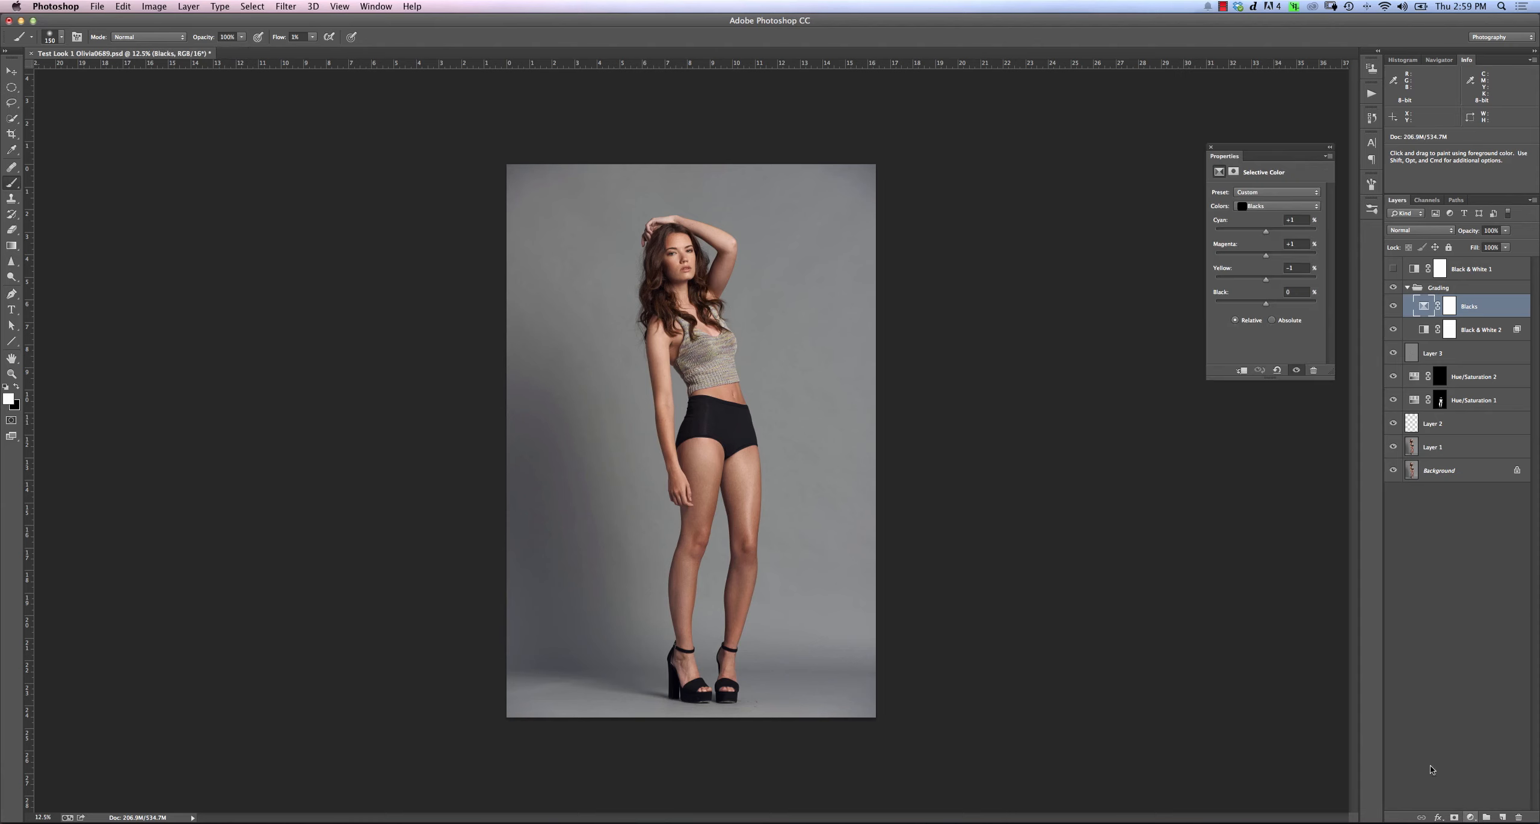
left_click(1273, 206)
left_click(1269, 187)
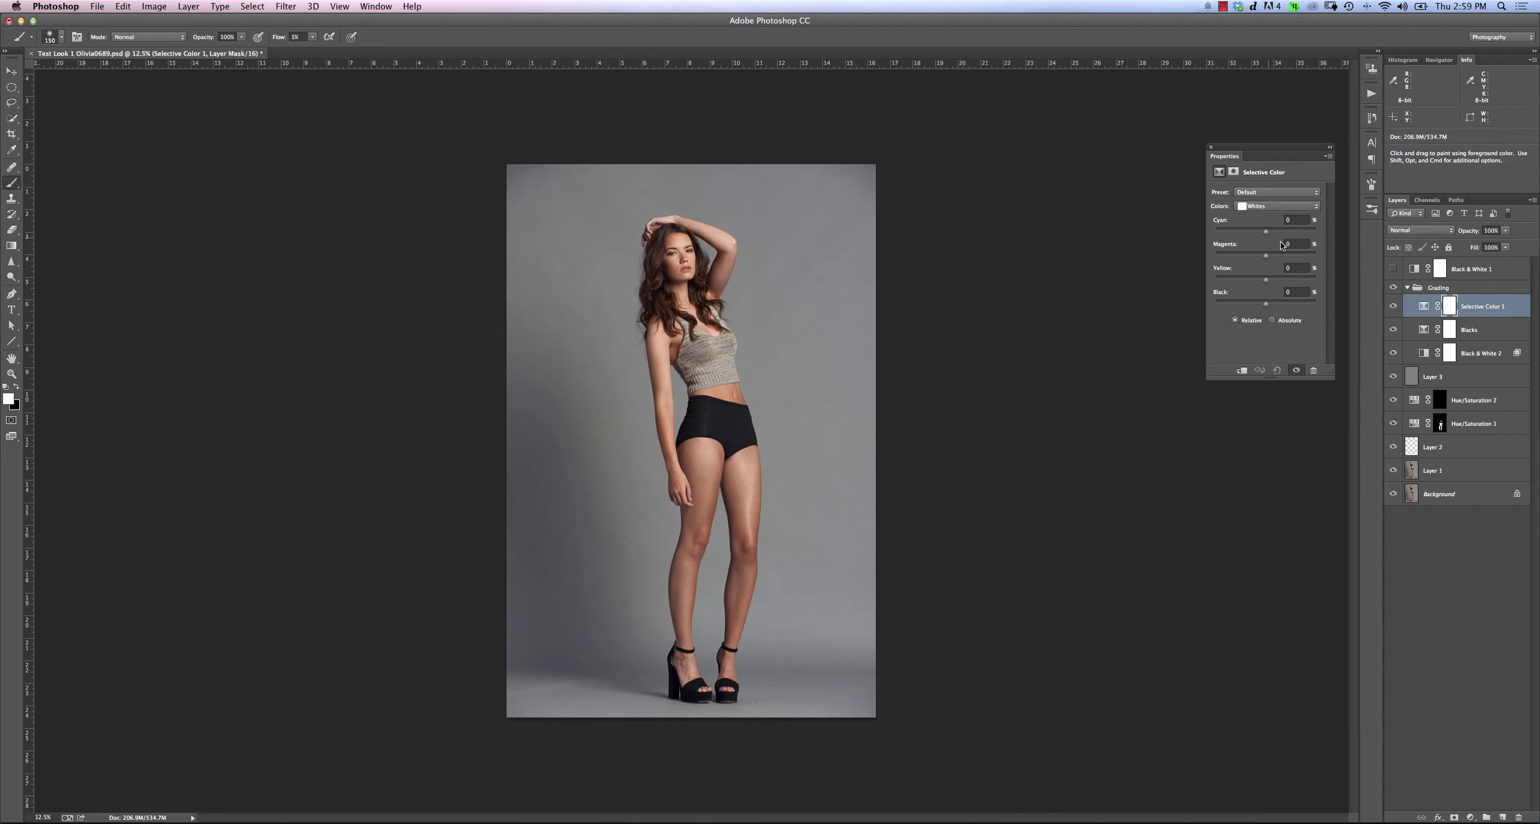
left_click_drag(1267, 231, 1289, 231)
left_click_drag(1273, 232, 1285, 234)
left_click_drag(1252, 256, 1245, 261)
left_click_drag(1269, 233, 1230, 290)
left_click_drag(1266, 279, 1268, 279)
key("Return")
- Compare the image with and without the Whites adjustment, and moderately lower that layer's opacity
left_click(1394, 304)
left_click(1389, 312)
left_click(1389, 313)
left_click(1390, 313)
left_click(1391, 312)
left_click(1391, 313)
mouse_move(1473, 231)
left_mouse_down()
mouse_move(1454, 232)
mouse_move(1468, 231)
left_mouse_up()
left_click(1211, 146)
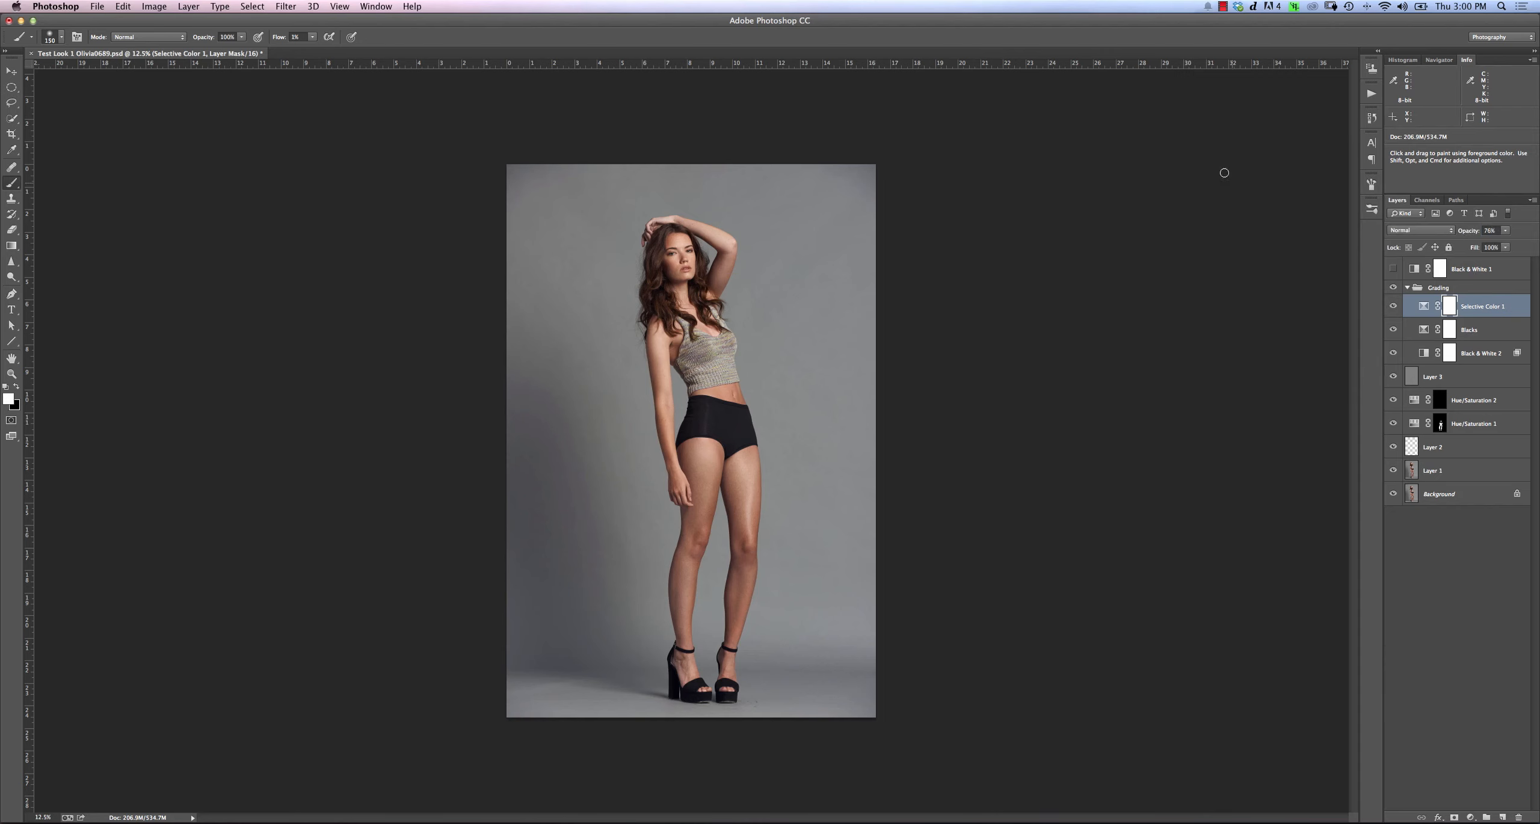
- Add a third Selective Color adjustment layer above the others and increase Cyan in the Reds
left_click(1468, 818)
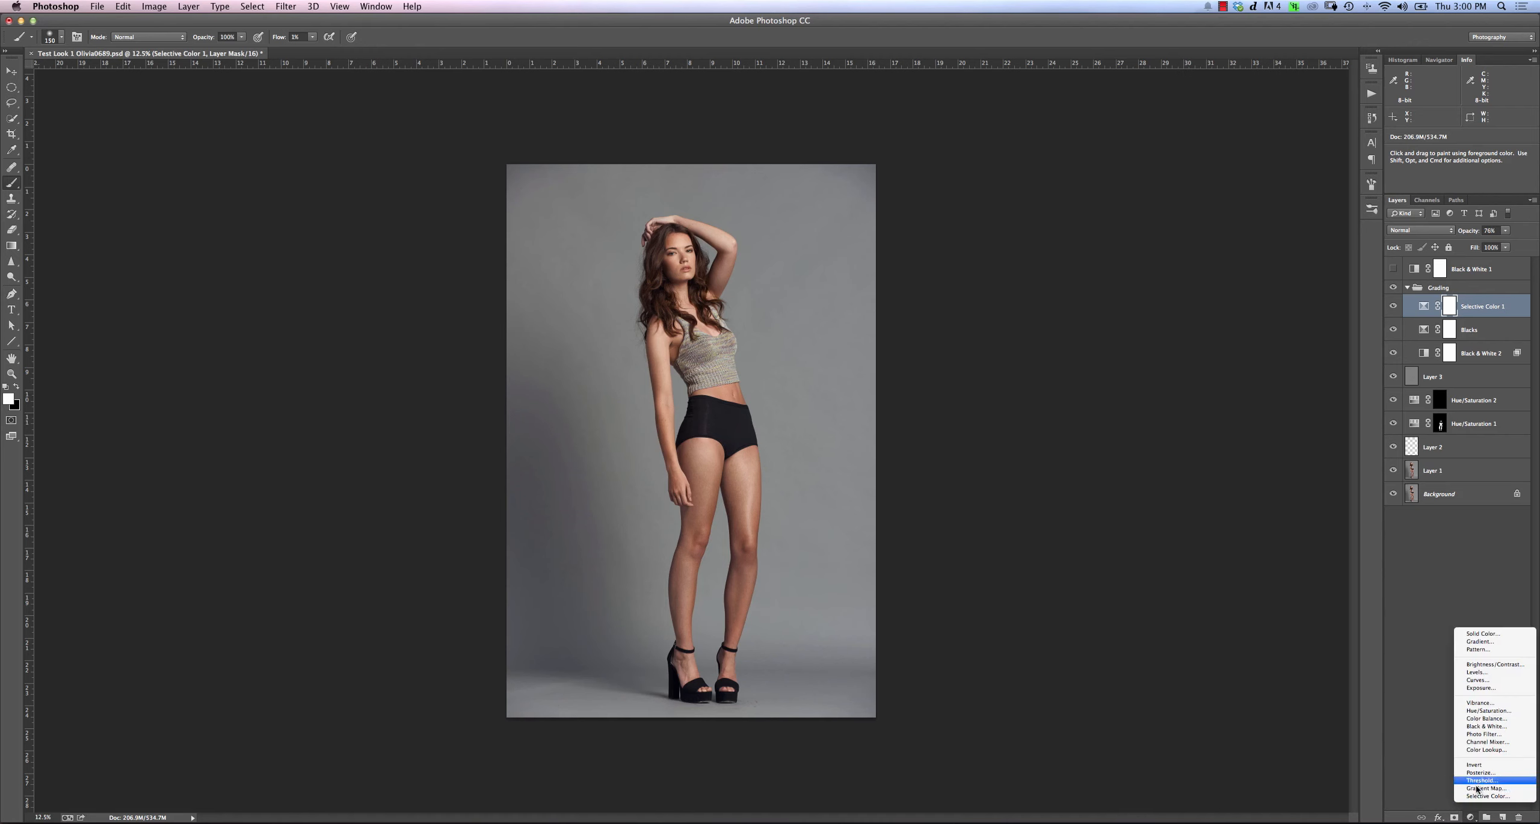
left_click(1511, 812)
left_click(1276, 206)
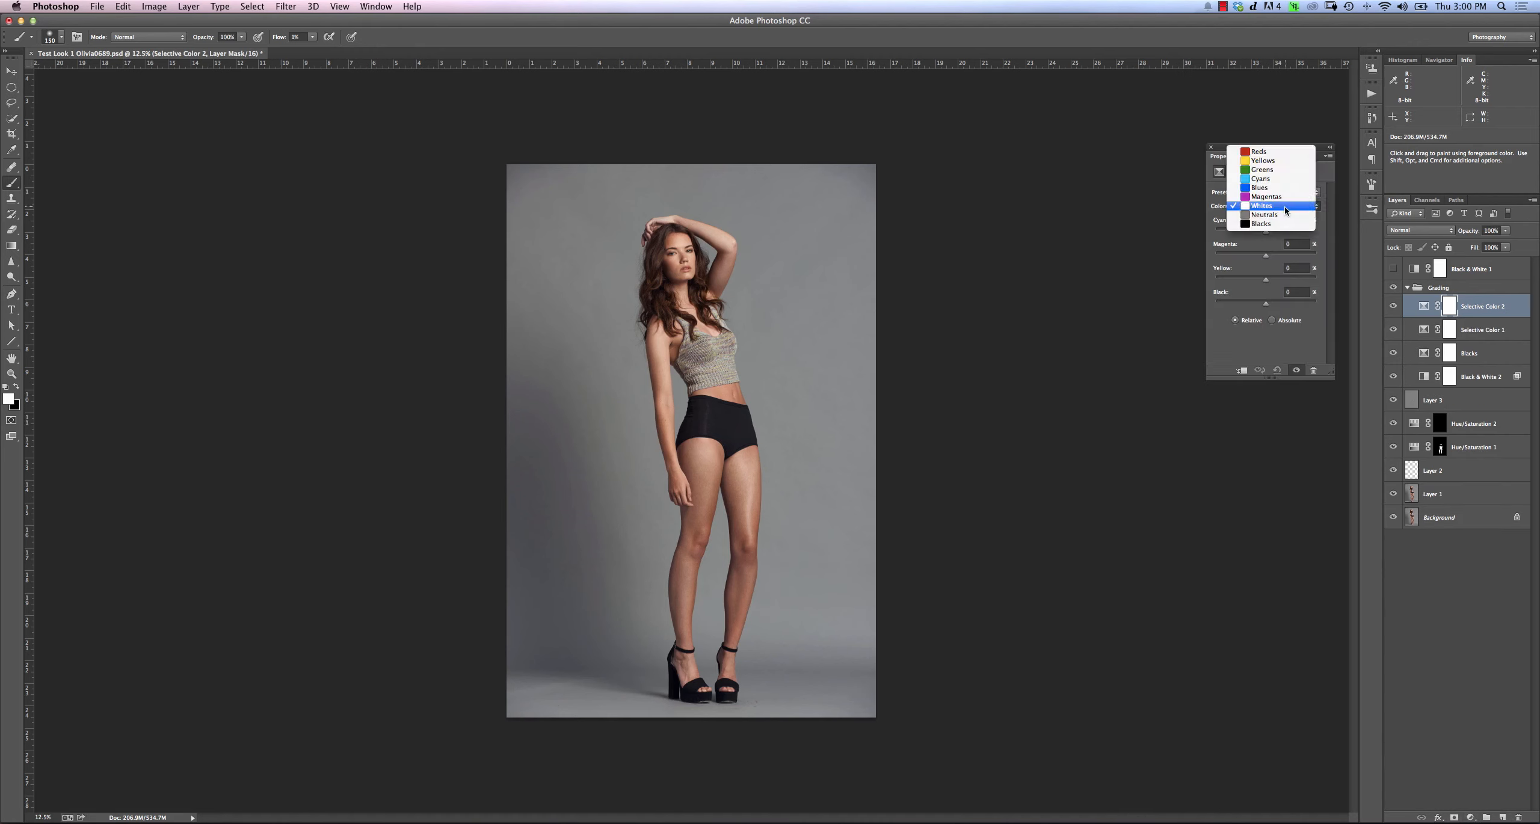
left_click(1263, 152)
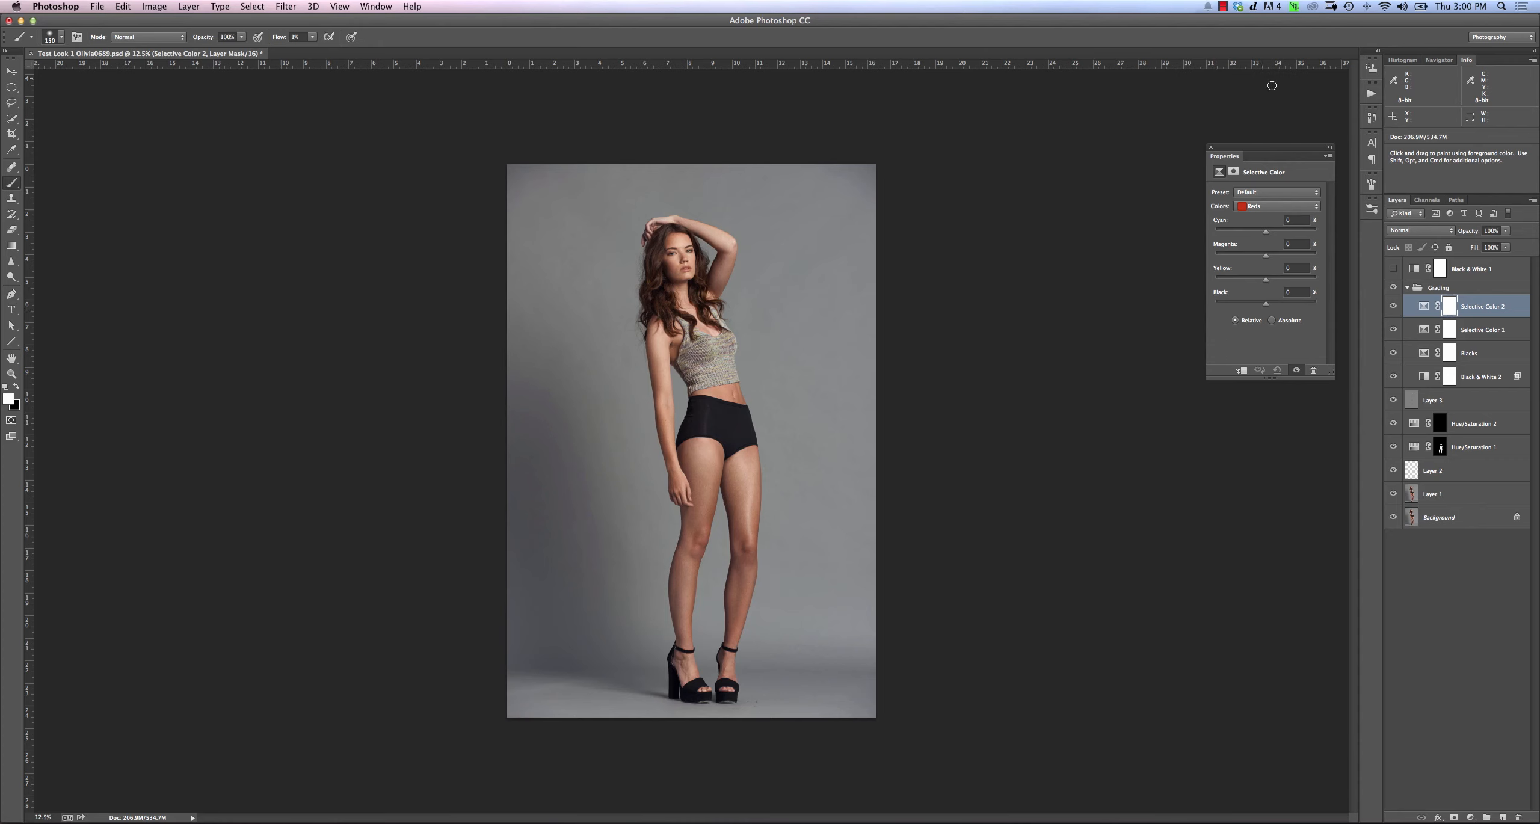
left_click(1258, 207)
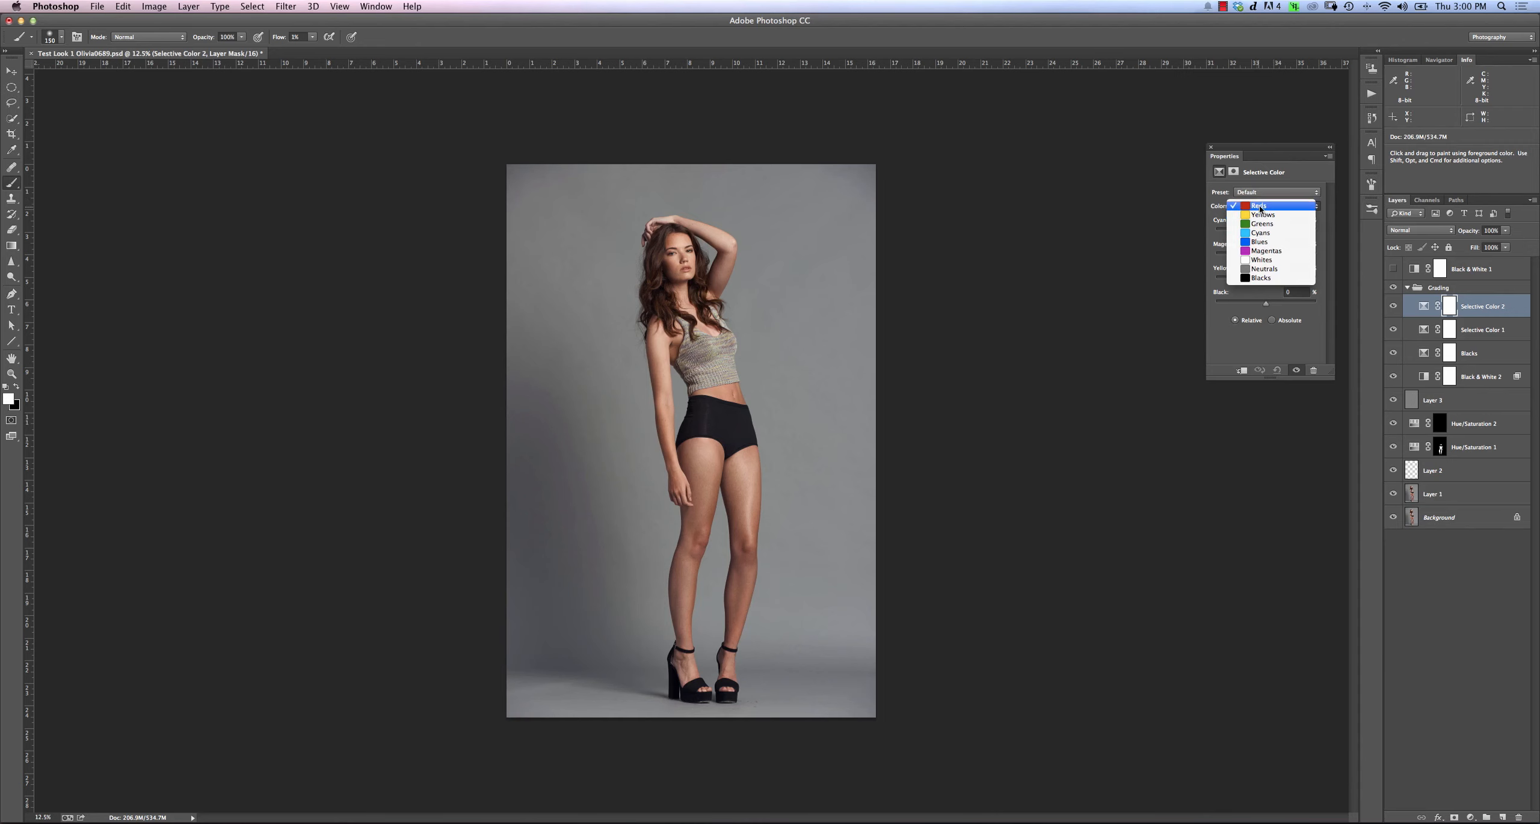
left_click(1293, 168)
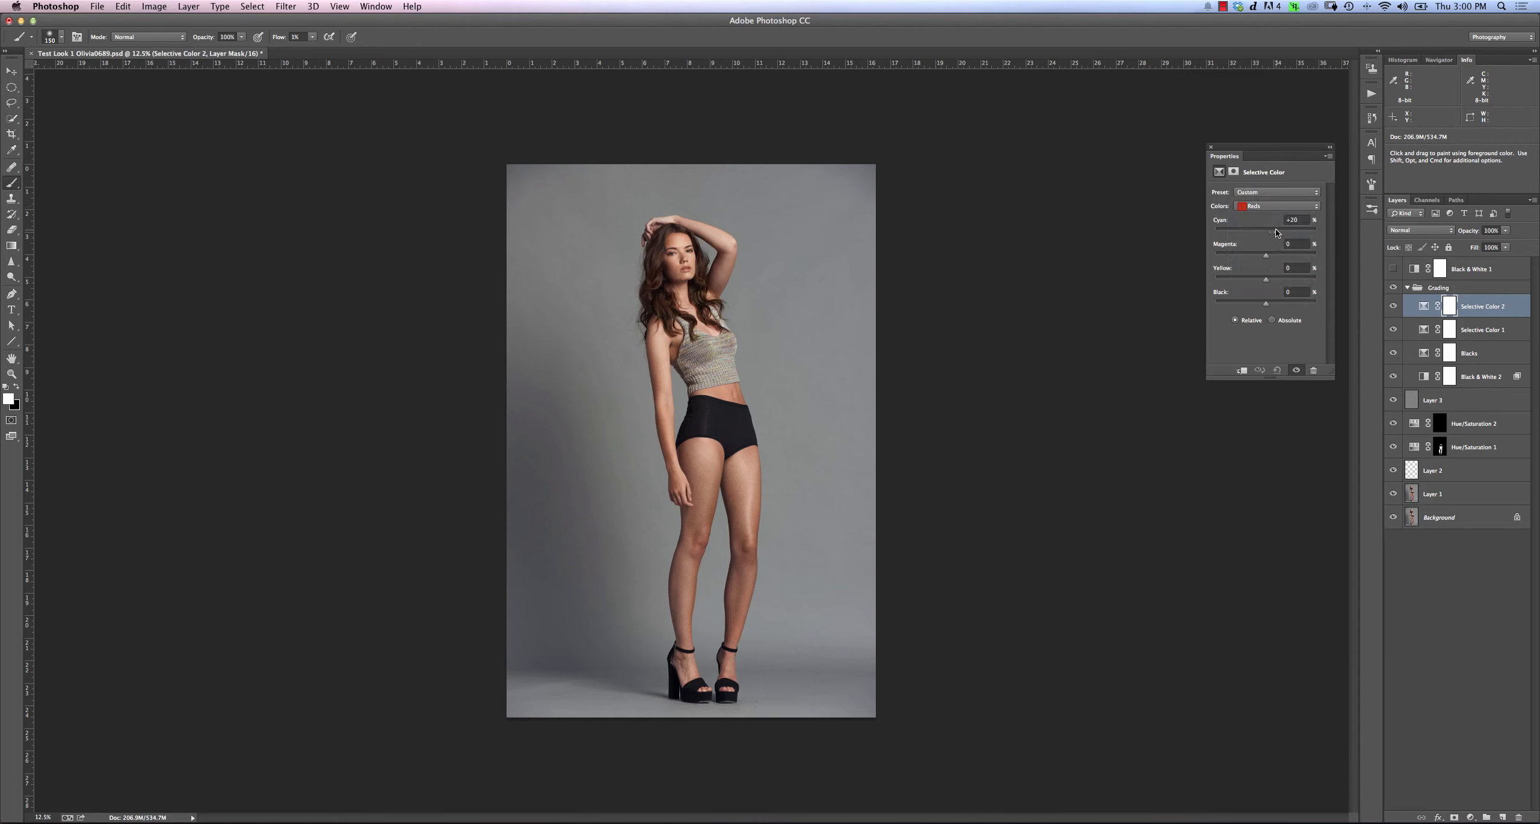
left_click_drag(1277, 233, 1312, 230)
left_click_drag(1312, 229, 1292, 232)
- Adjust Magenta and Yellow for the Reds in the Selective Color 2 layer
mouse_move(1266, 255)
left_mouse_down()
mouse_move(1244, 257)
mouse_move(1264, 259)
left_mouse_up()
left_click_drag(1271, 255, 1205, 287)
left_click_drag(1215, 279, 1298, 285)
left_click_drag(1328, 287, 1264, 283)
left_click_drag(1265, 285, 1267, 285)
left_click(1297, 269)
- Adjust Cyan, Magenta, Yellow and Black for the Yellows in the Selective Color 2 layer
left_click(1255, 206)
left_click(1255, 214)
mouse_move(1267, 236)
left_mouse_down()
mouse_move(1309, 236)
mouse_move(1280, 235)
left_mouse_up()
left_click(1266, 260)
left_click_drag(1265, 284, 1263, 283)
double_click(1226, 273)
mouse_move(1261, 306)
left_mouse_down()
mouse_move(1223, 304)
mouse_move(1319, 311)
mouse_move(1262, 306)
left_mouse_up()
left_click_drag(1266, 303, 1265, 303)
left_click(1212, 146)
- Compare the model's skin tones with and without the Selective Color 2 layer
left_click(1393, 307)
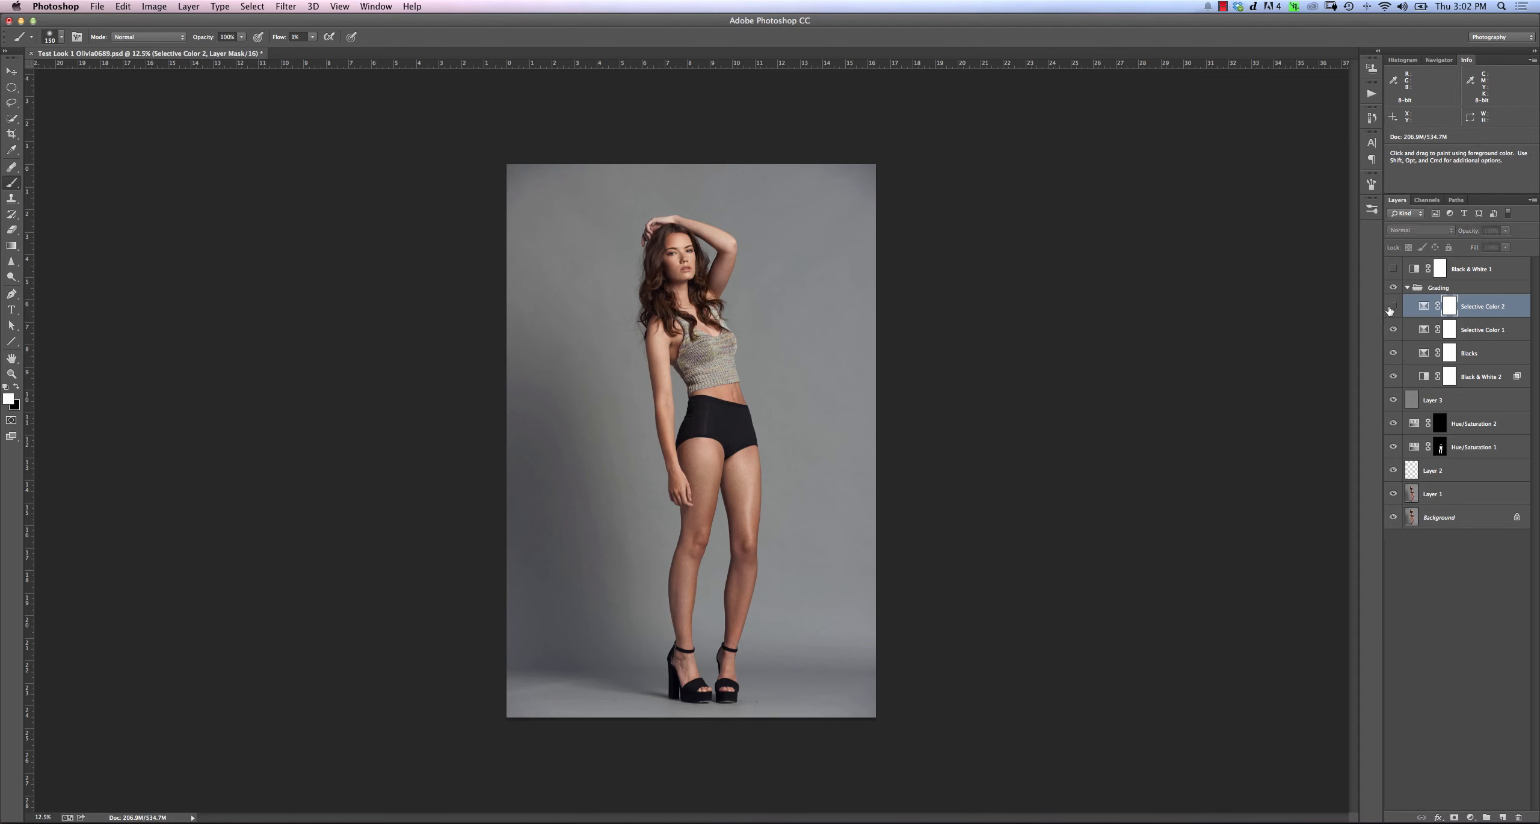
left_click(1393, 307)
left_click(1393, 307)
left_click(1393, 307)
left_click(1394, 306)
left_click(1394, 308)
- Rename the Selective Color 2 layer as Skin and the Selective Color 1 layer as Whites
double_click(1480, 305)
type("S")
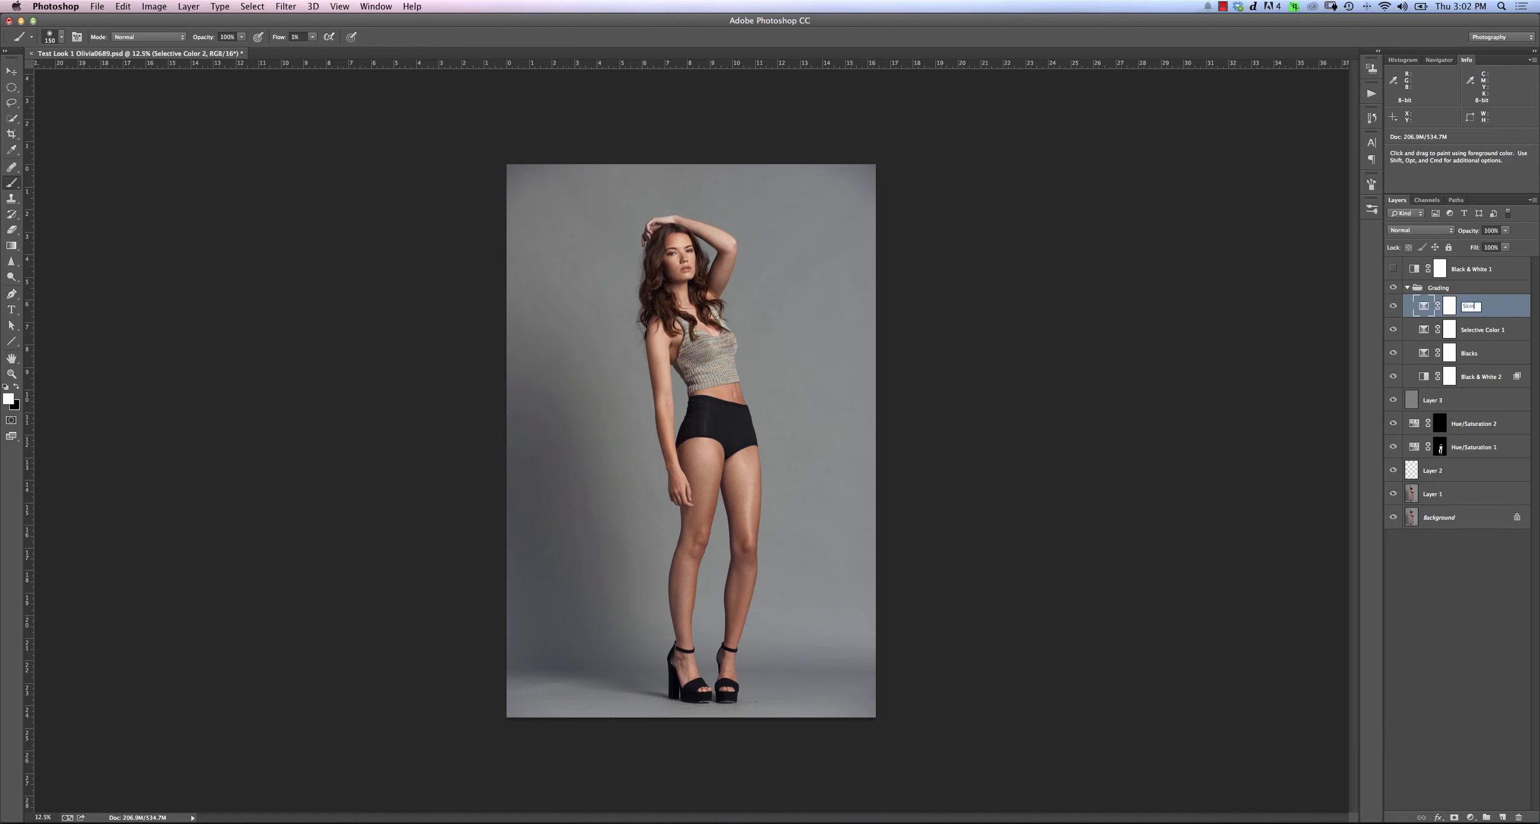
type("kin")
key("Return")
double_click(1479, 329)
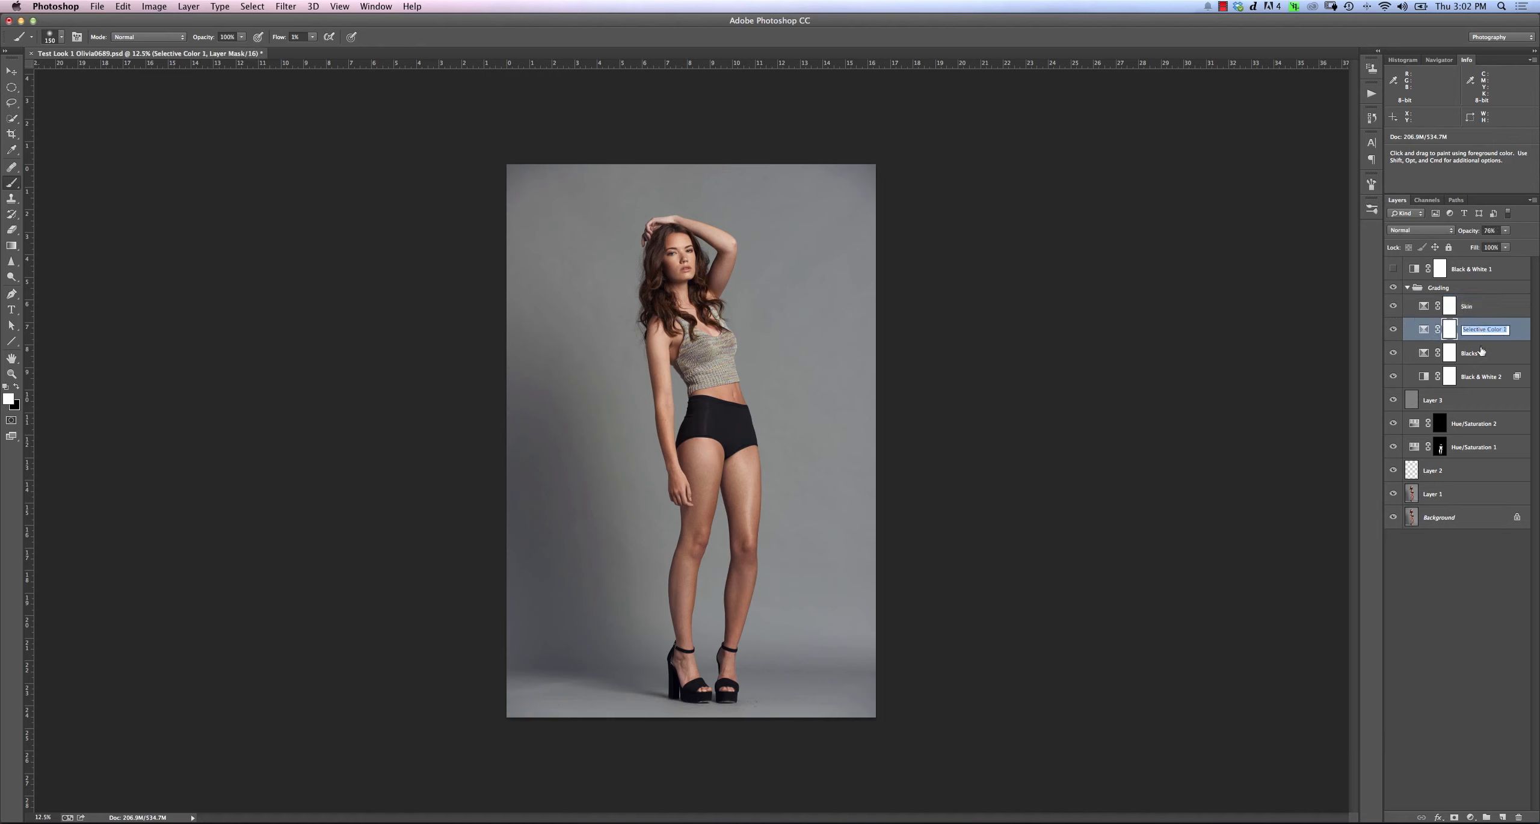
type("Whites")
key("Return")
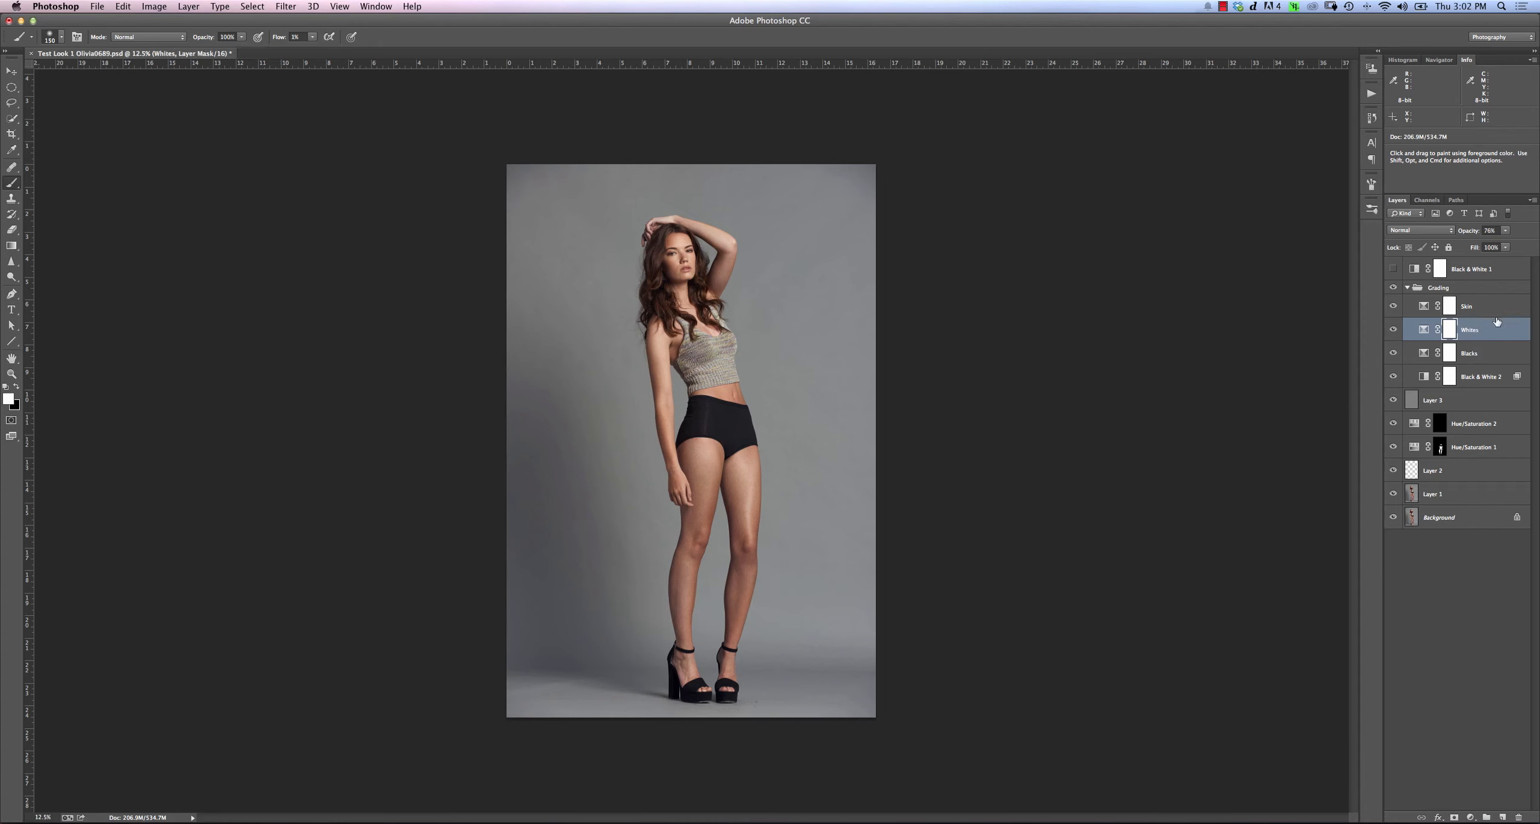
- Compare the portrait with and without the Grading group
left_click(1404, 300)
left_click(1395, 289)
left_click(1395, 289)
left_click(1395, 289)
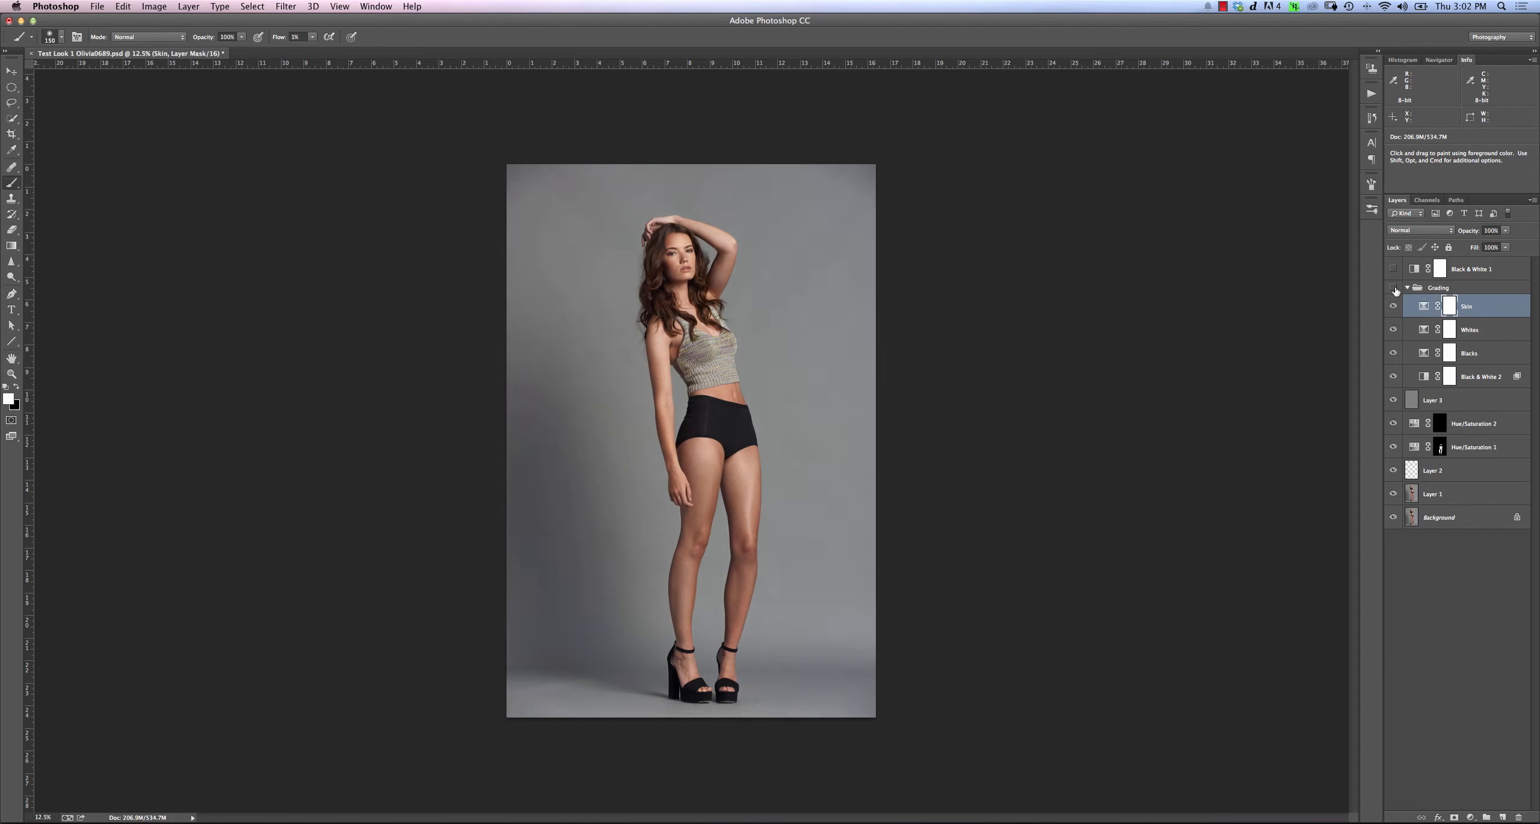
left_click(1395, 289)
left_click(1404, 291)
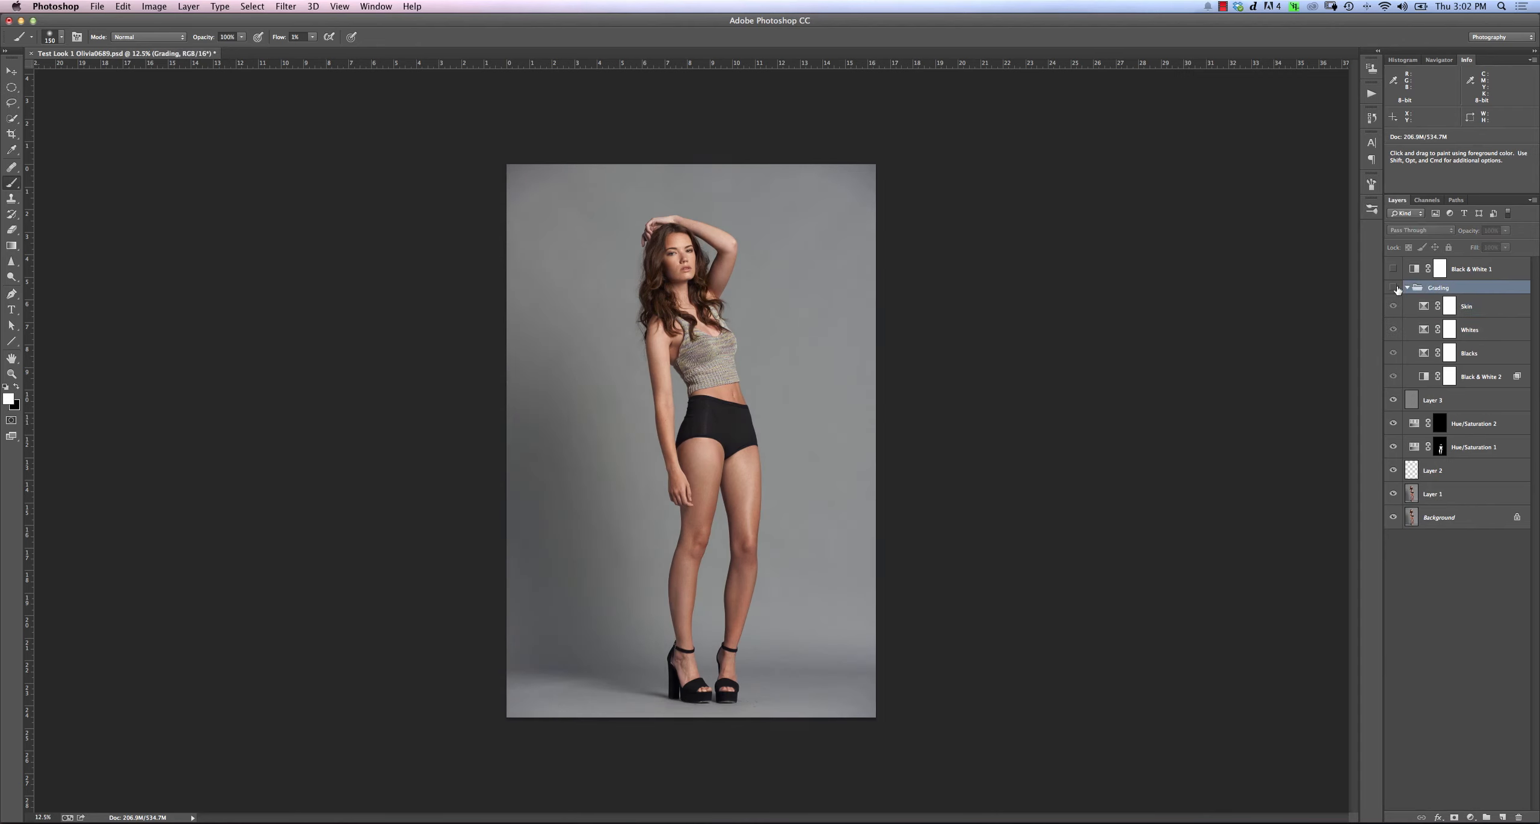
left_click(1395, 290)
left_click(1395, 290)
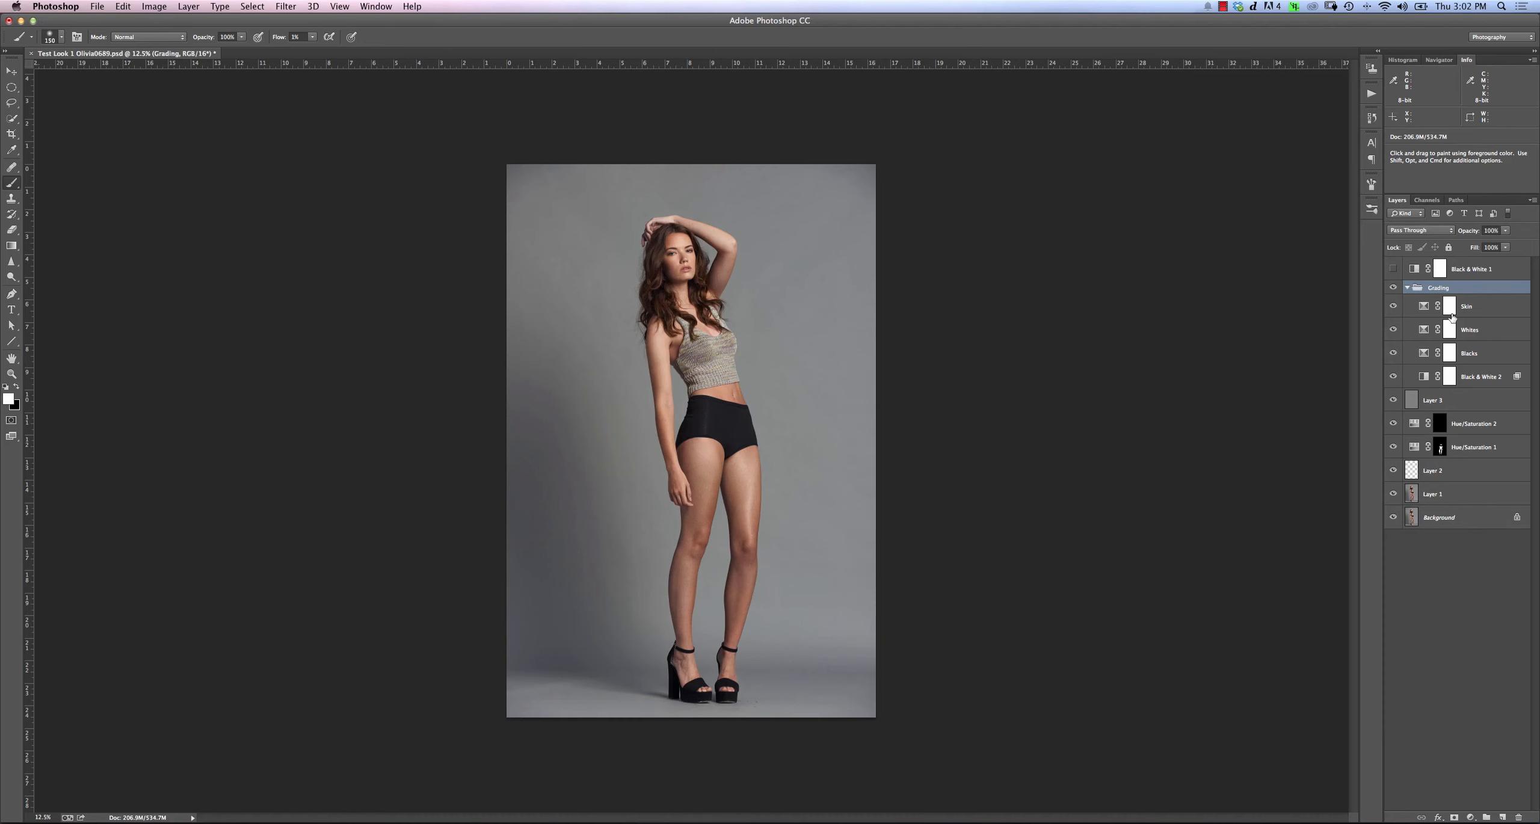
- Add a Black & White adjustment layer above the Skin layer and set its blend mode to Screen
left_click(1502, 309)
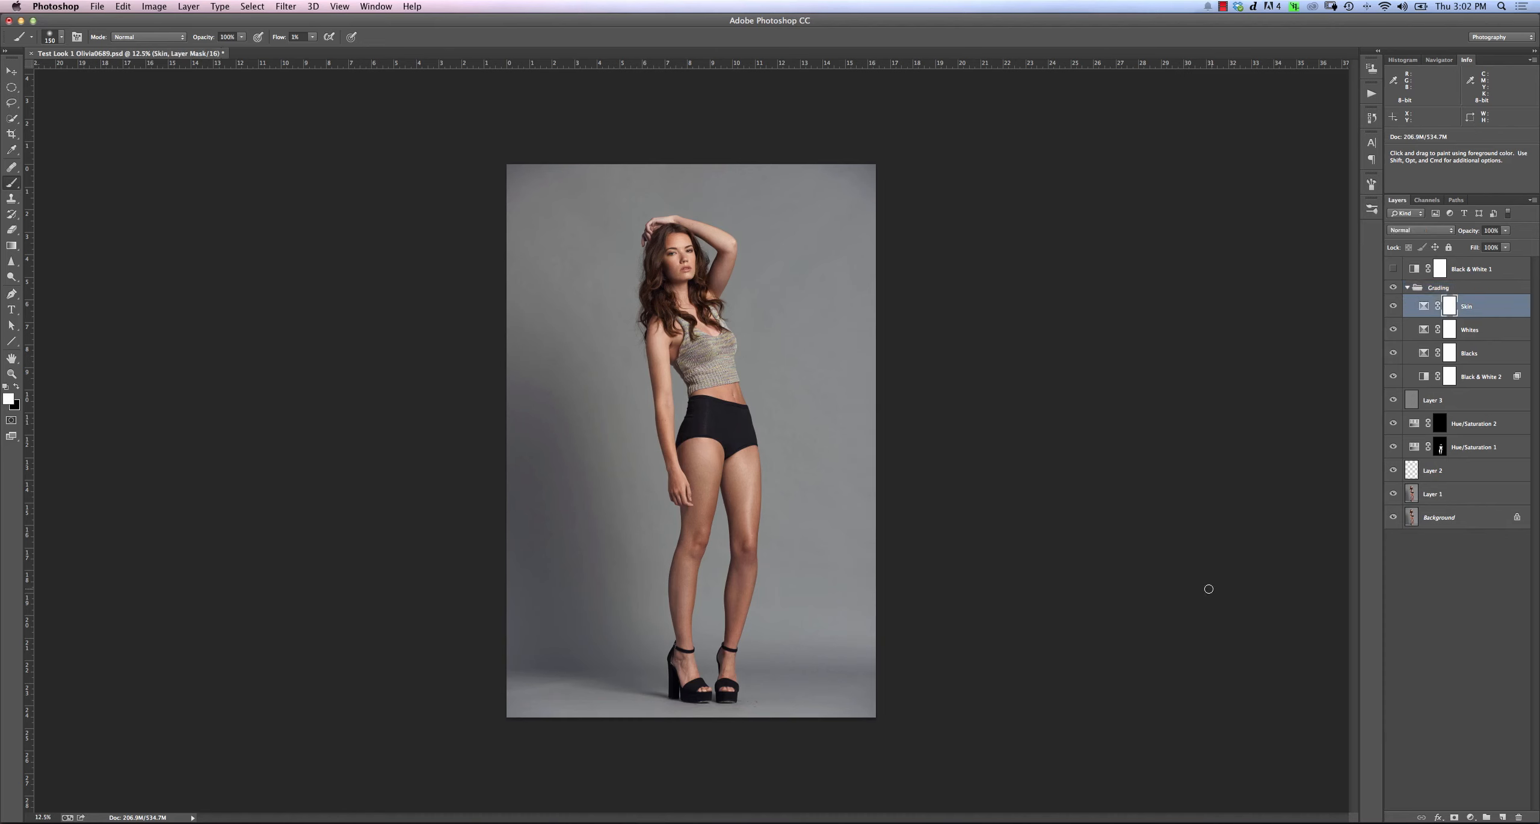
left_click(1470, 818)
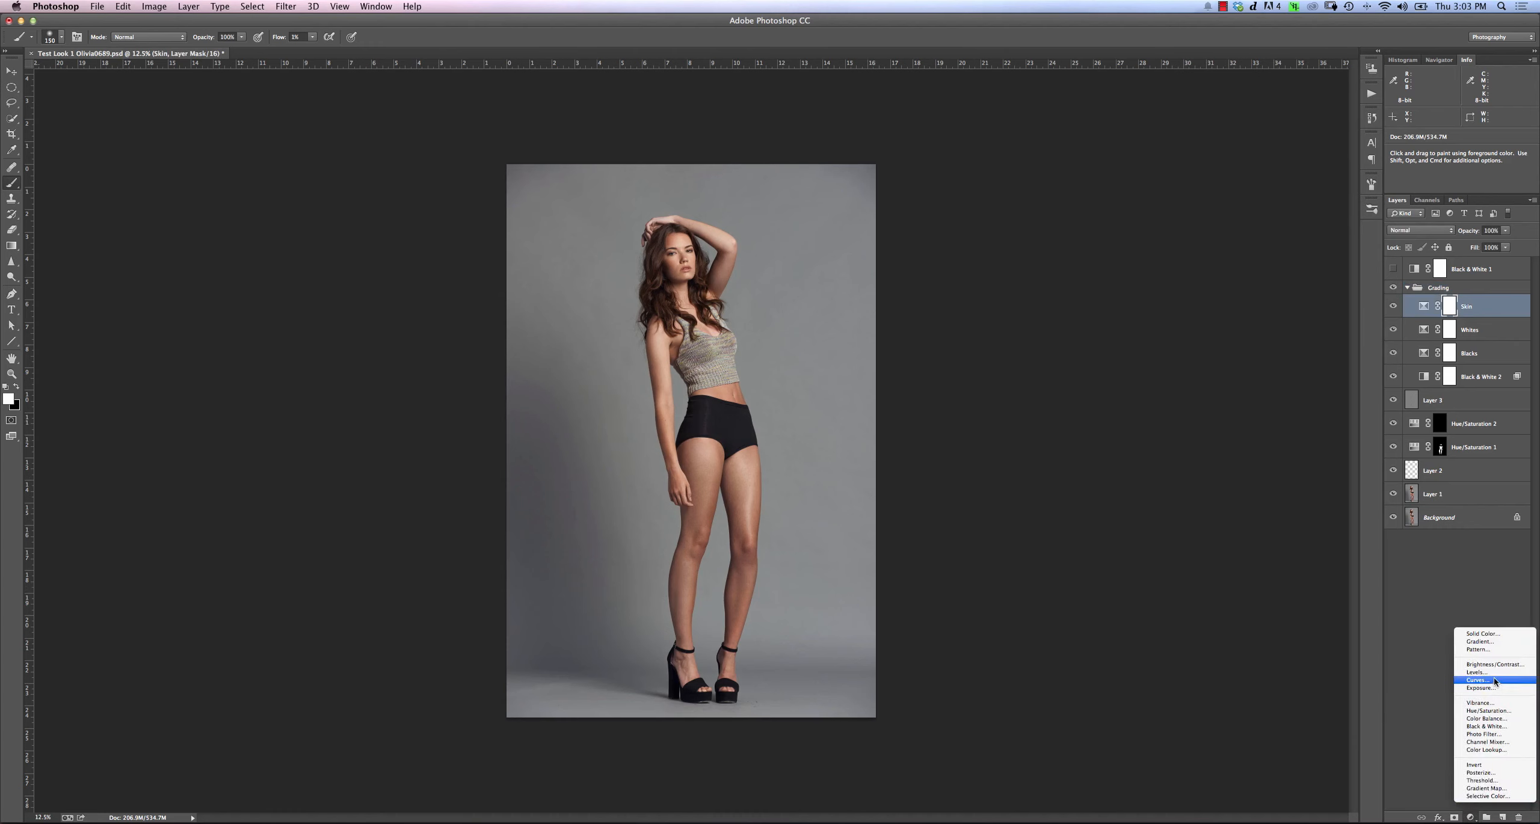
left_click(1486, 726)
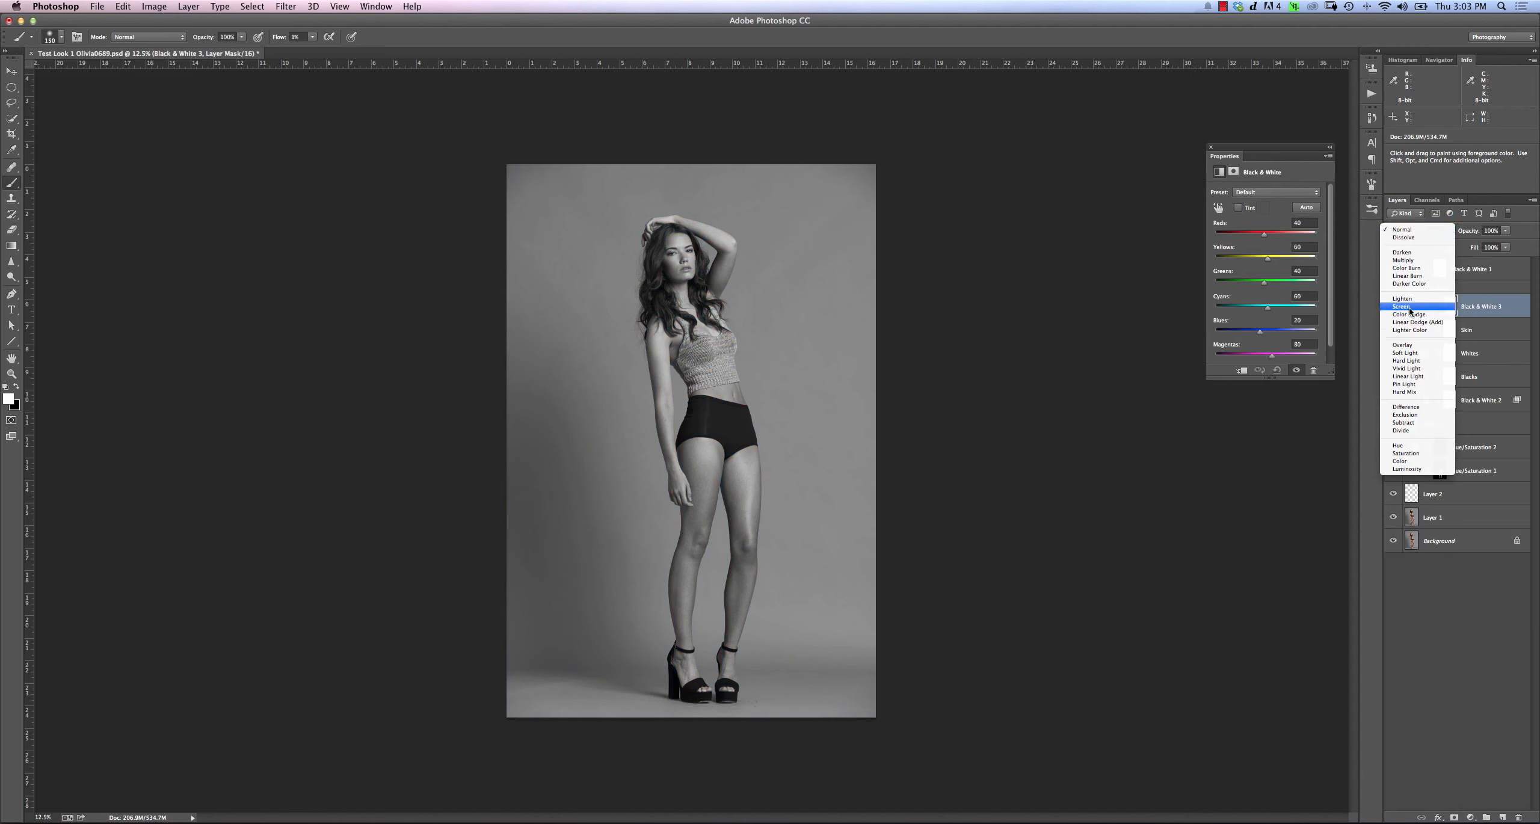
left_click(1401, 307)
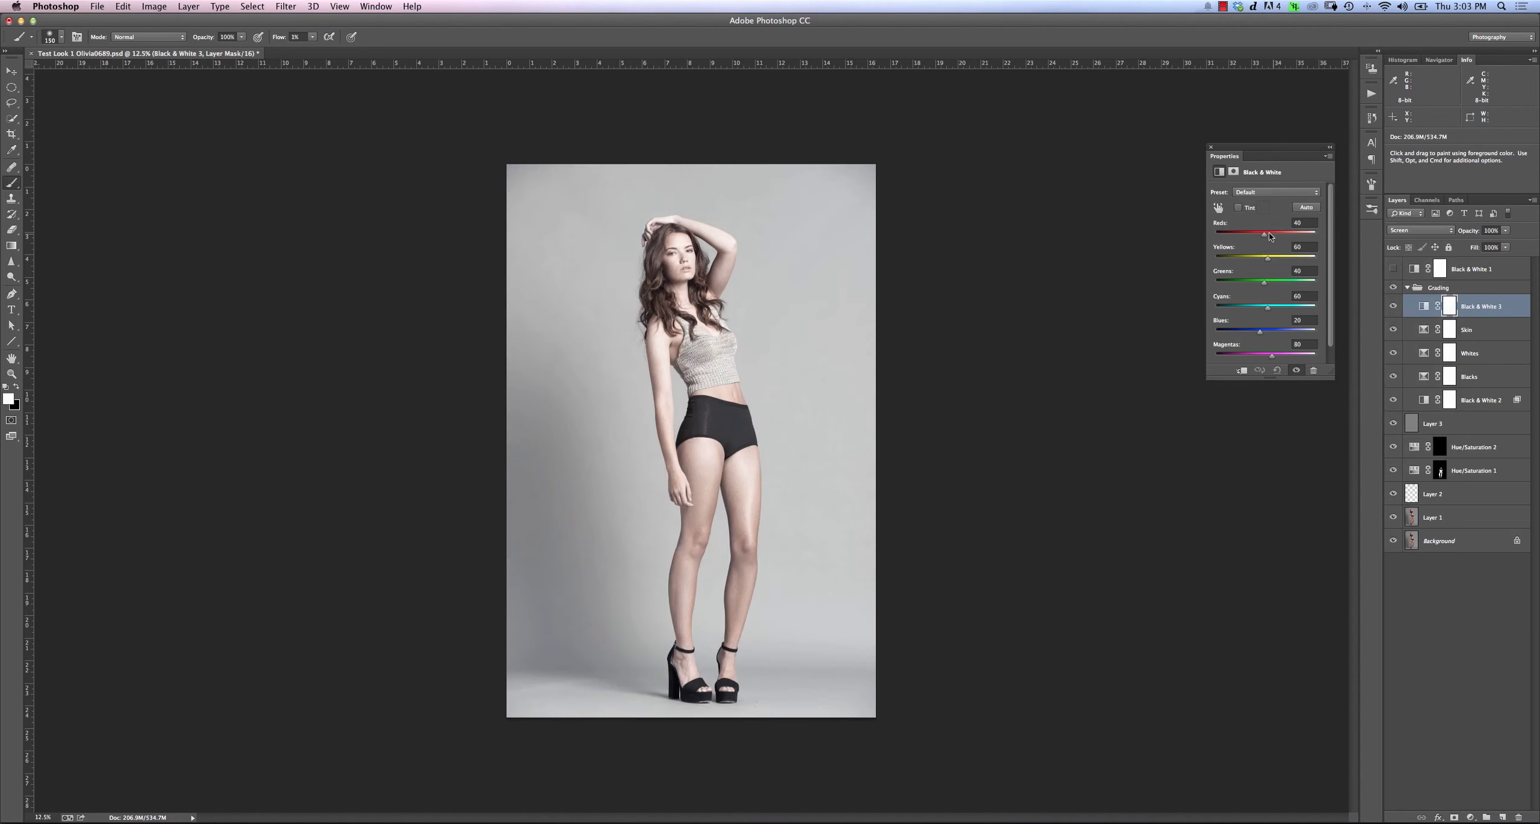
left_click(1211, 147)
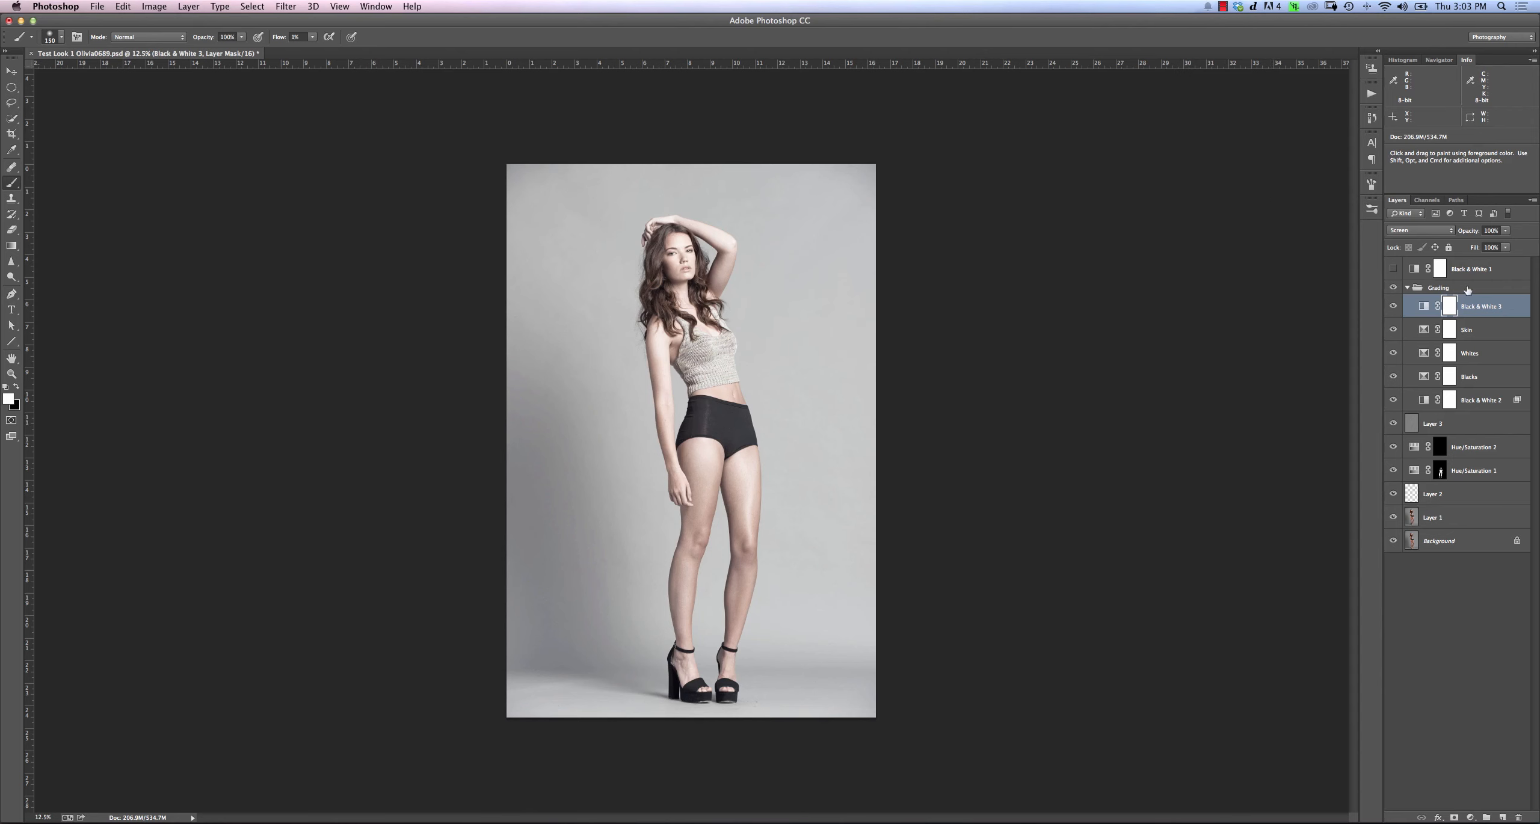
- Limit the Black & White 3 layer to the highlights by splitting the underlying layer's black Blend If point to 144 / 229
double_click(1515, 304)
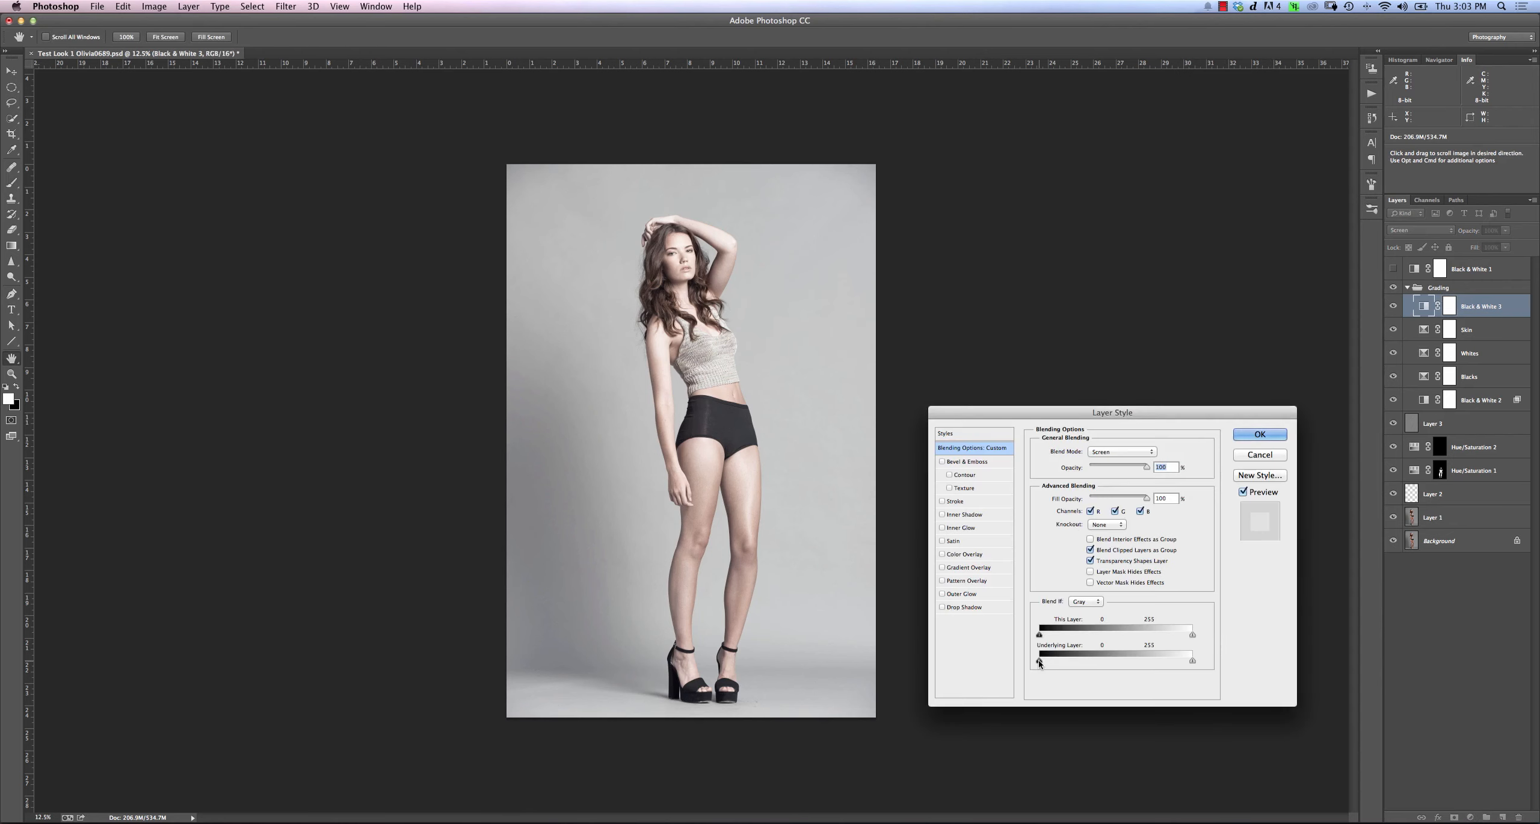
left_click_drag(1038, 659, 1114, 663)
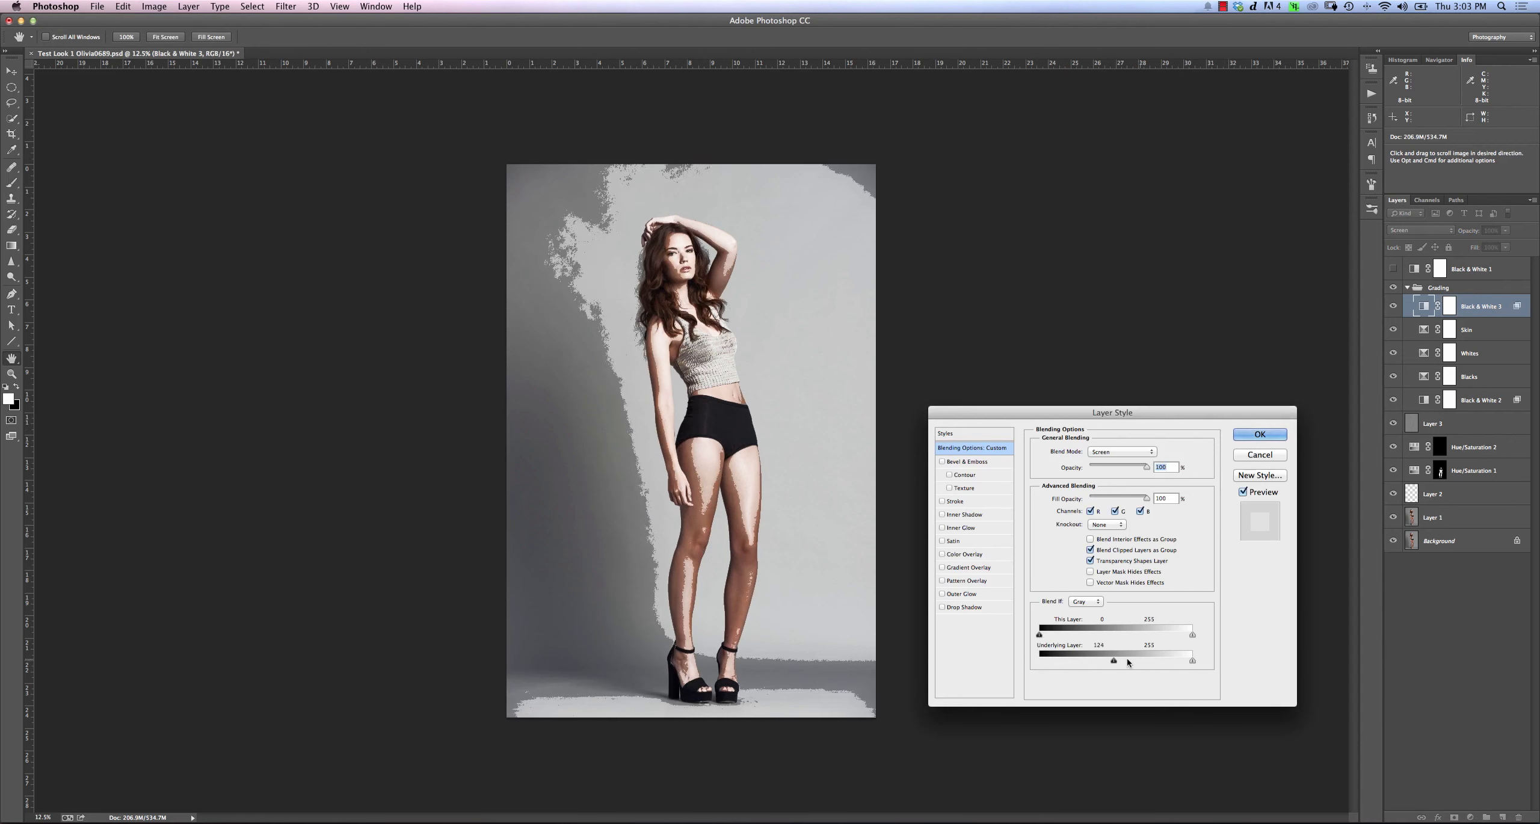
mouse_move(1115, 661)
left_mouse_down()
mouse_move(1156, 661)
mouse_move(1100, 661)
mouse_move(1177, 660)
mouse_move(1125, 660)
left_mouse_up()
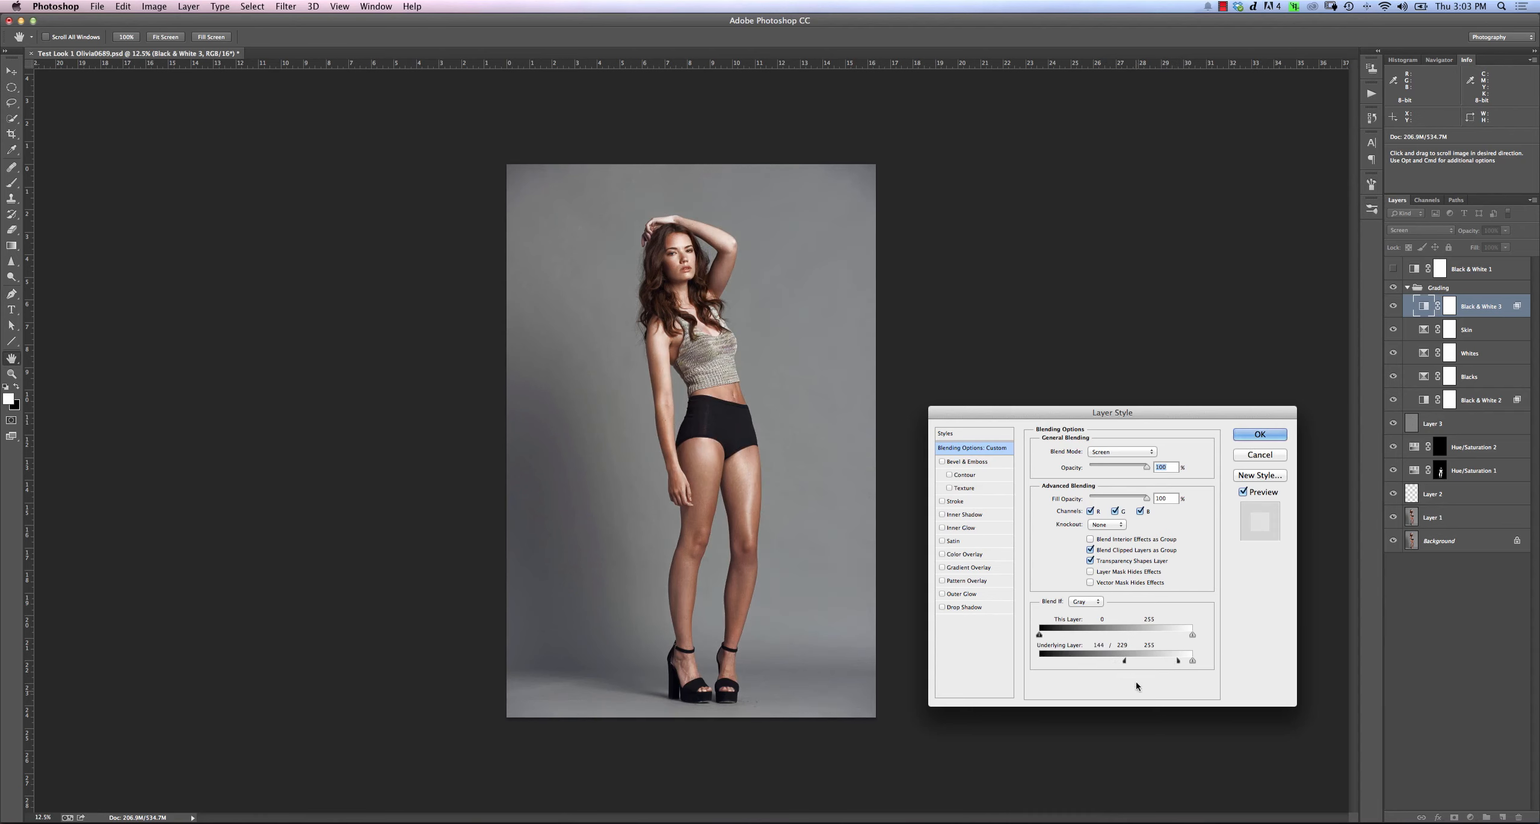
left_click(1263, 437)
- Lower the Black & White 3 layer's opacity to a subtle level, checking the highlights with the layer shown and hidden
left_click_drag(1478, 231, 1415, 247)
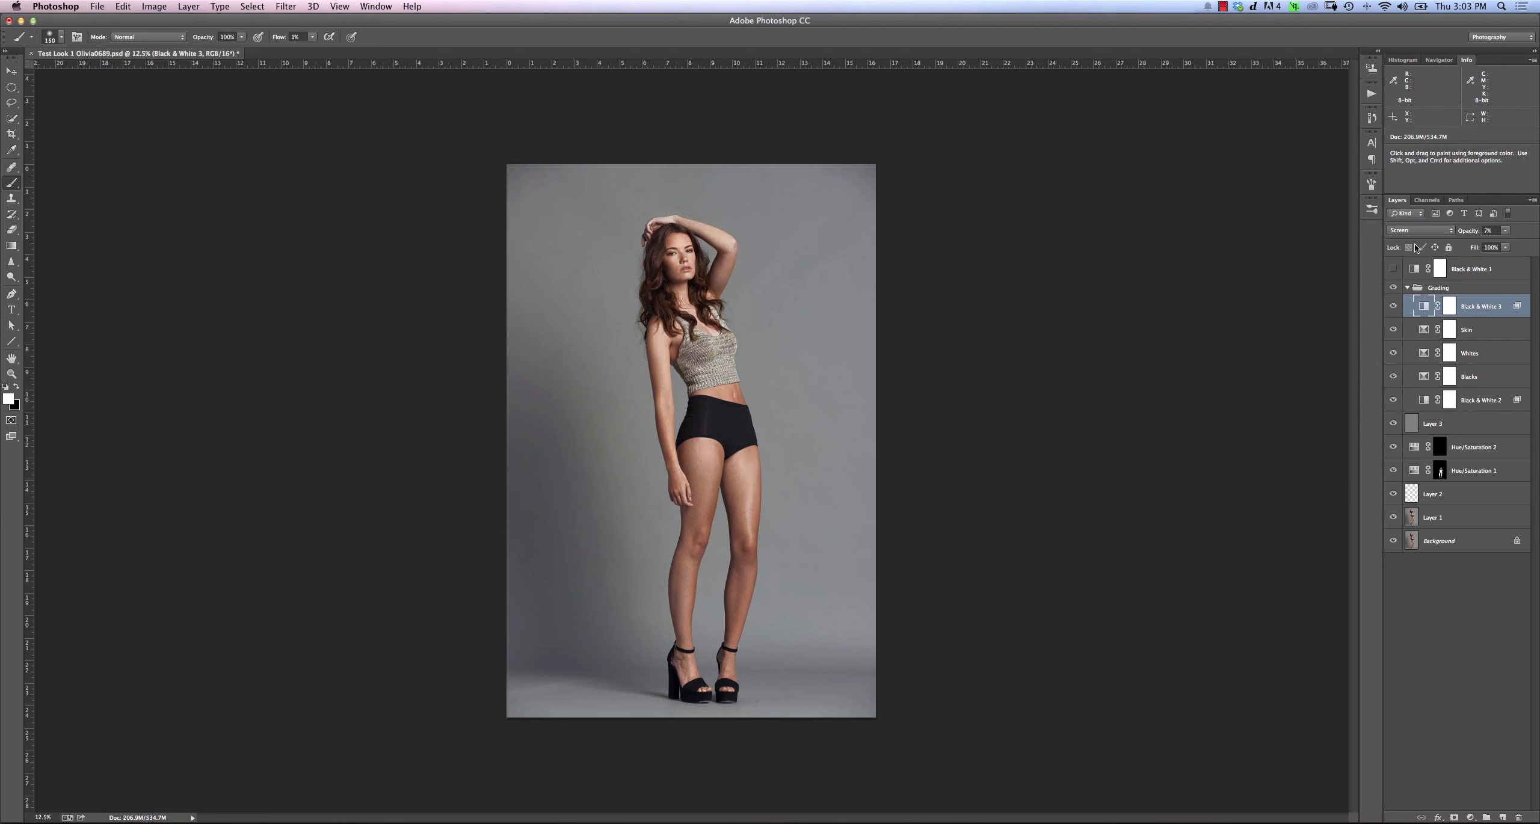
left_click(1393, 308)
left_click(1393, 309)
left_click_drag(1463, 238, 1467, 237)
left_click(1394, 308)
left_click(1394, 308)
left_click(1394, 309)
left_click(1393, 309)
left_click(1394, 308)
left_click(1394, 309)
left_click_drag(1459, 235, 1463, 235)
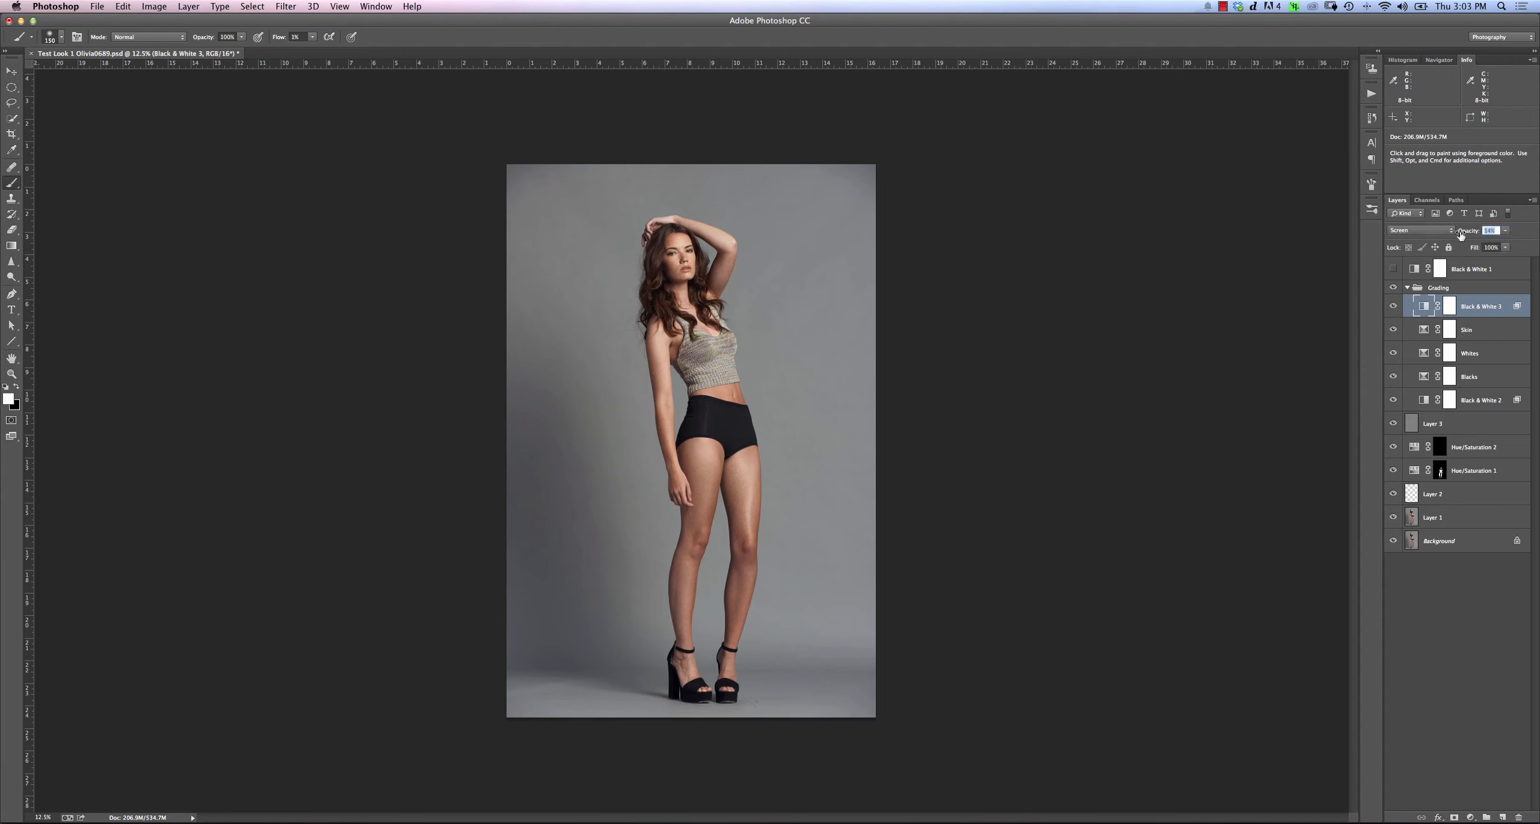
- Compare the image's highlights with and without the Black & White 3 layer
left_click(1393, 308)
left_click(1392, 309)
left_click(1393, 308)
left_click(1392, 308)
left_click(1393, 309)
left_click(1392, 310)
left_click(1391, 309)
left_click(1391, 310)
- Collapse the Grading group and compare the finished image with the original Background layer alone
left_click(1407, 287)
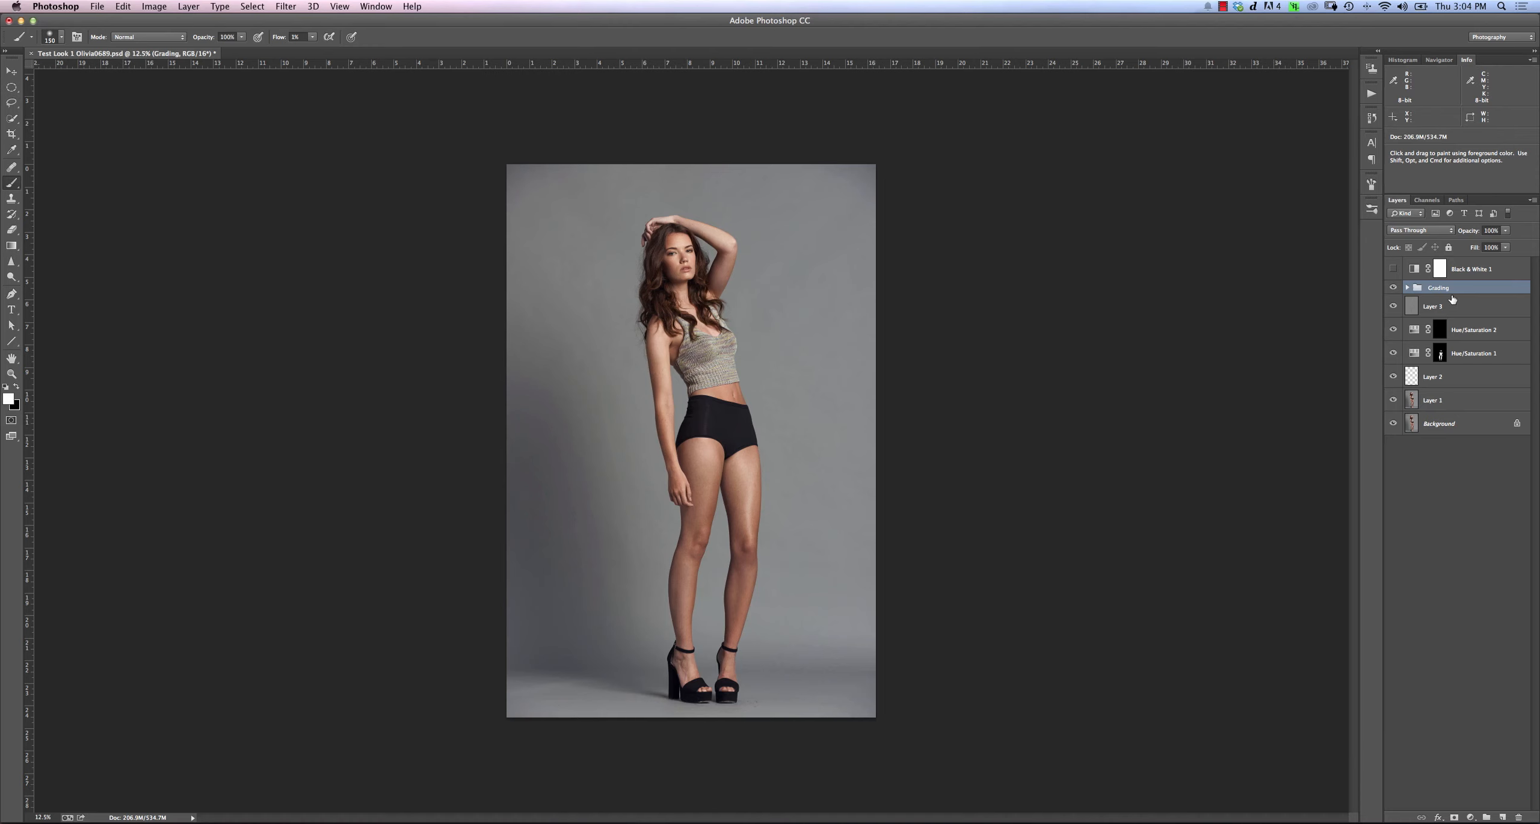
left_click(1393, 424, "alt")
left_click(1394, 424, "alt")
left_click(1395, 424, "alt")
left_click(1395, 424, "alt")
left_click(1395, 425, "alt")
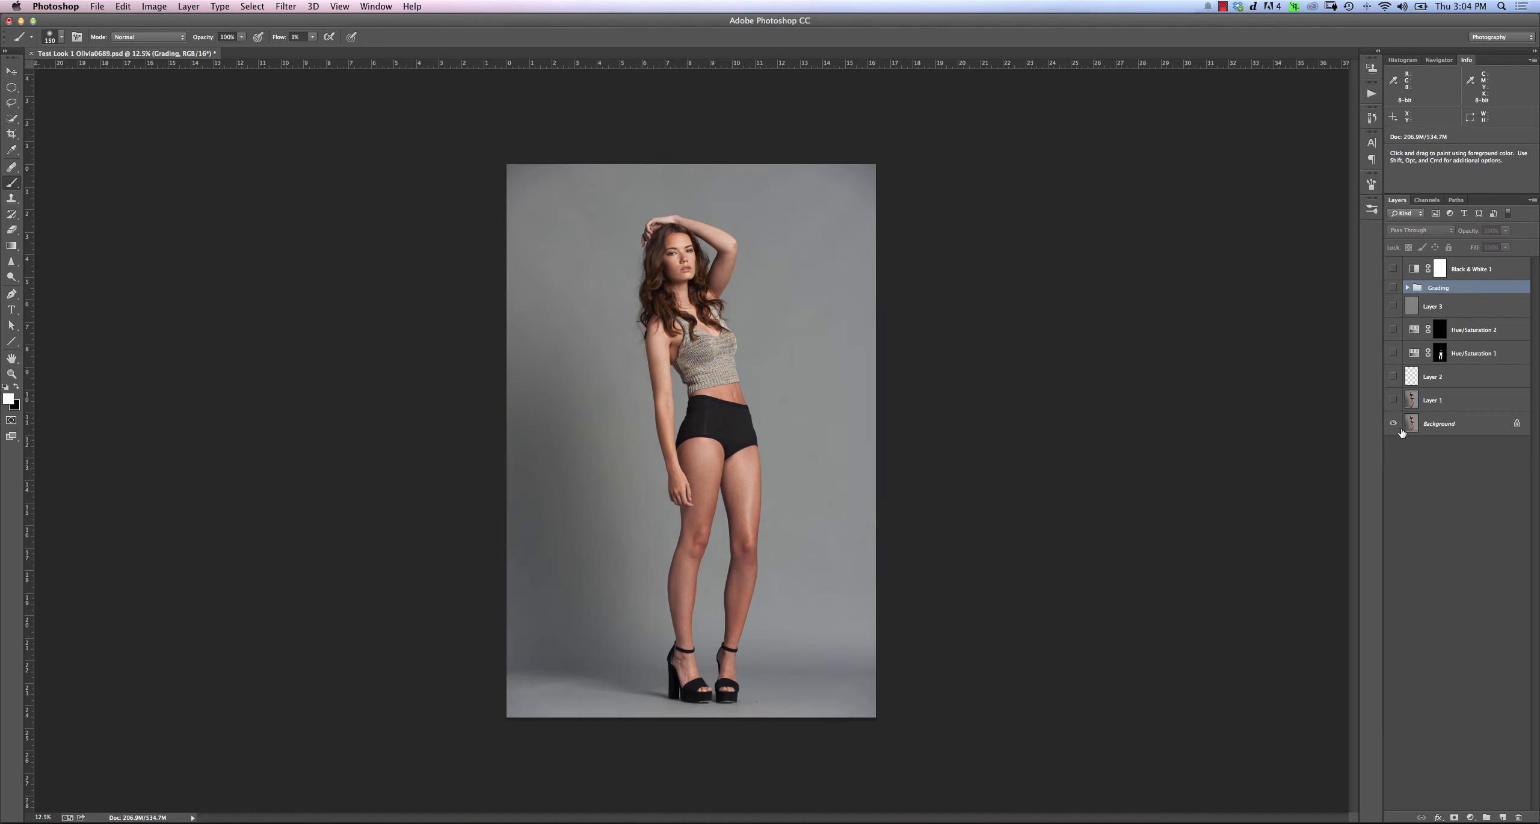
left_click(1395, 425, "alt")
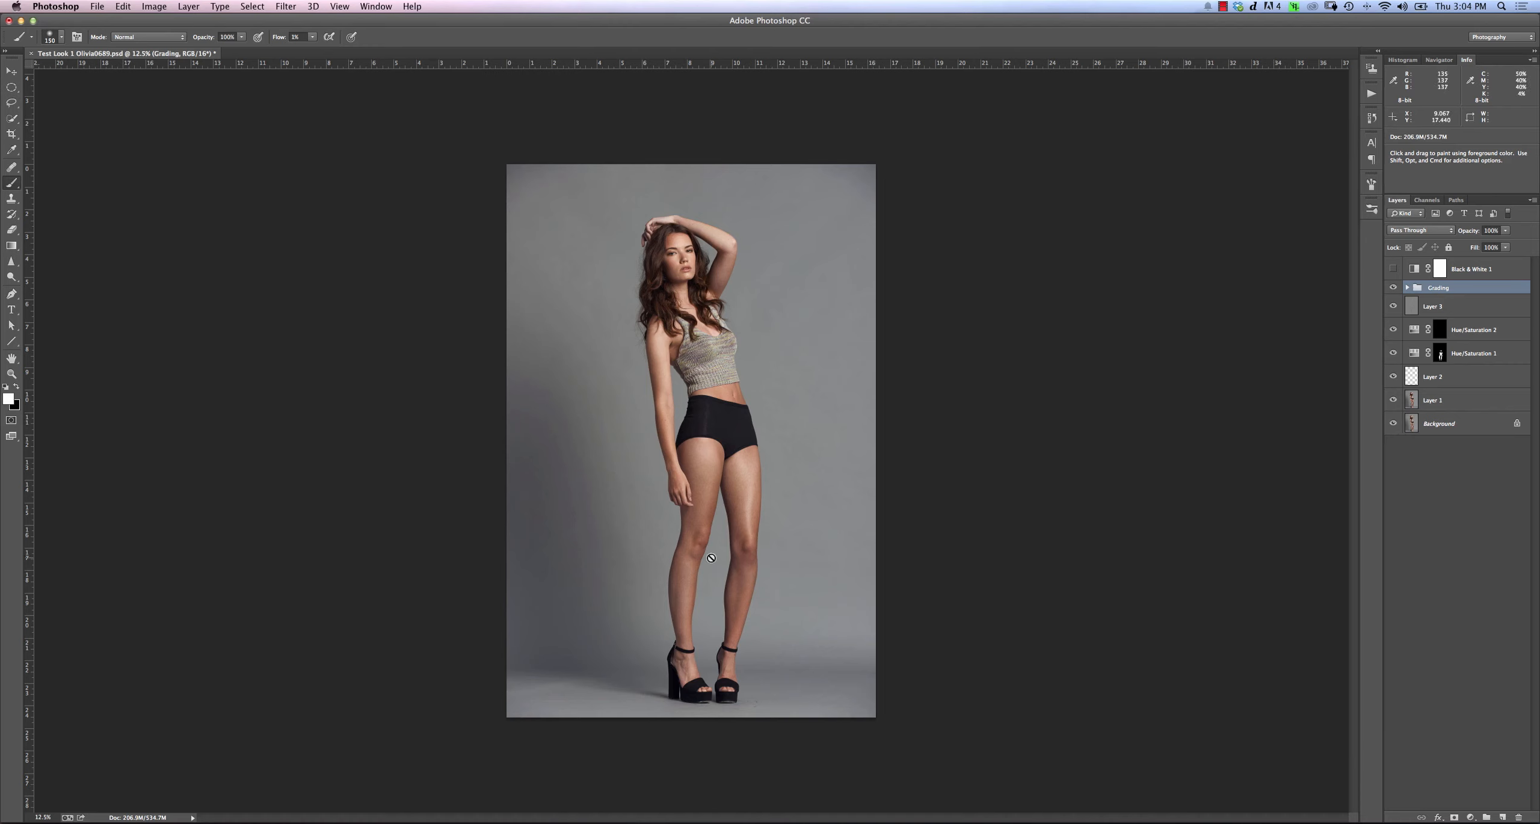